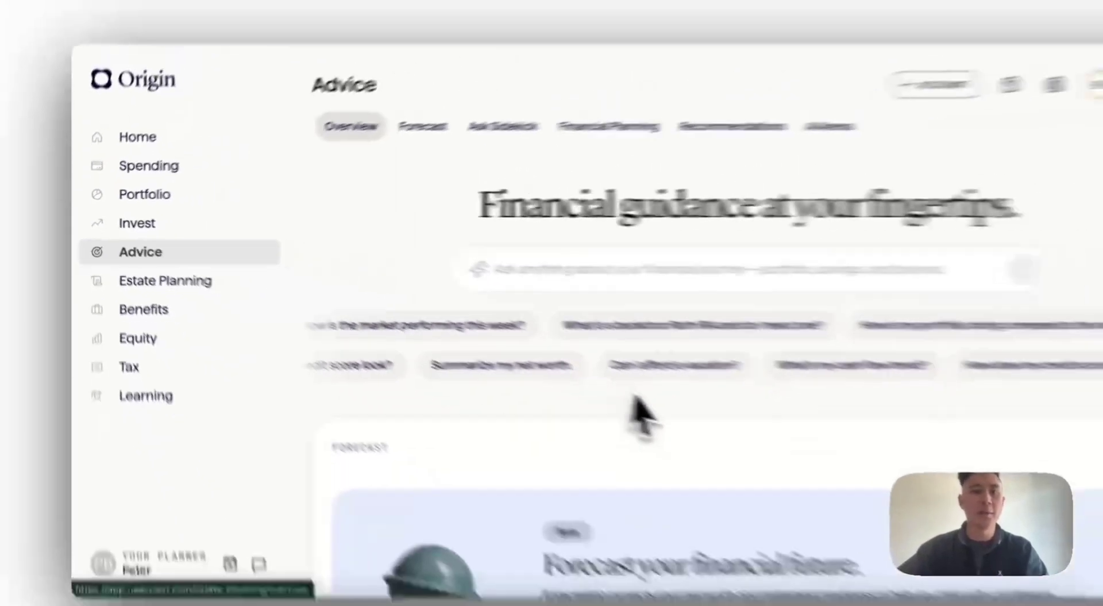
- Scroll to bring the Forecast card's Net Worth projection into view
scroll(623, 406, down, 5)
scroll(618, 399, down, 3)
scroll(618, 420, down, 1)
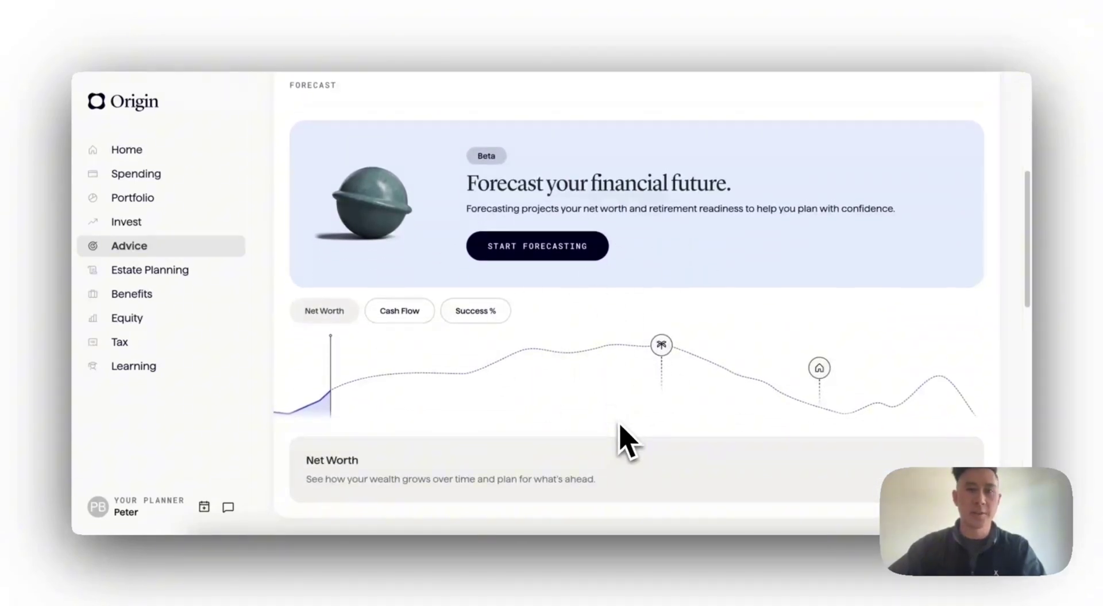
scroll(620, 436, up, 5)
scroll(621, 437, up, 1)
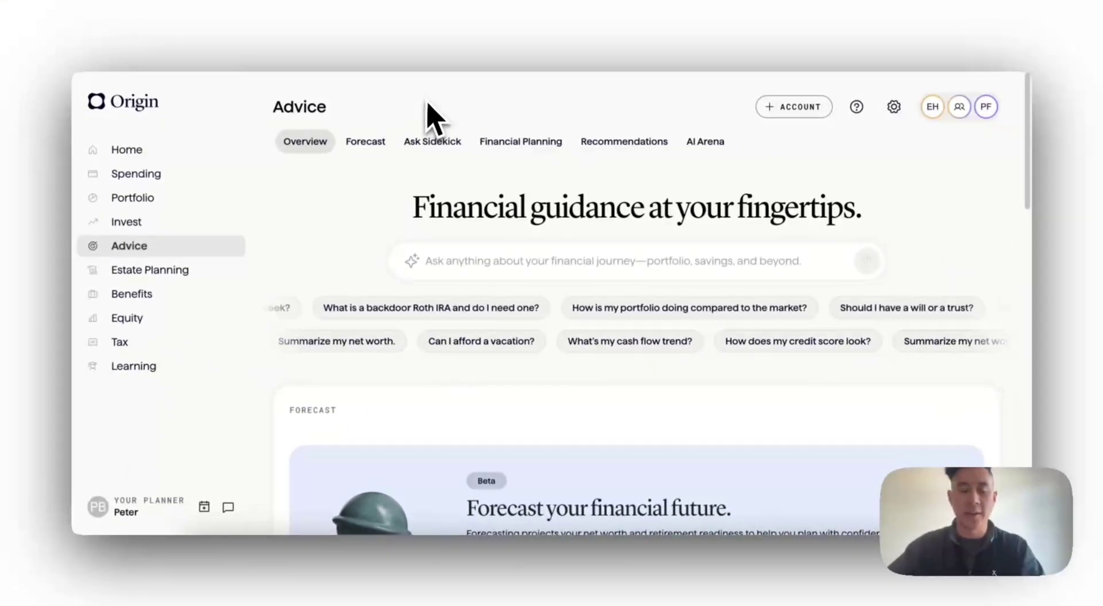
scroll(675, 428, down, 7)
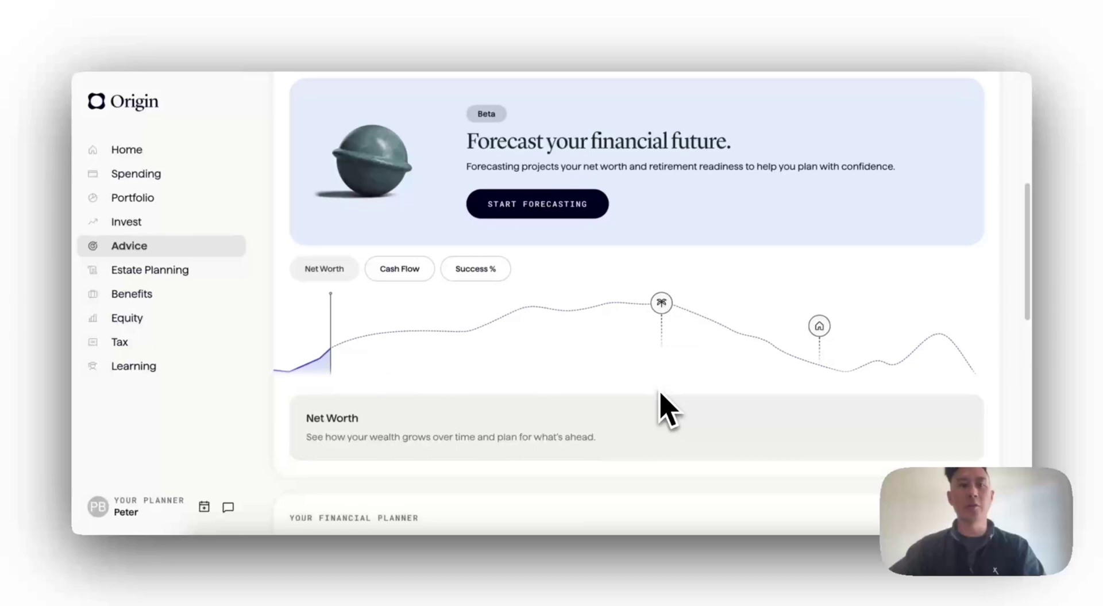
scroll(667, 408, up, 1)
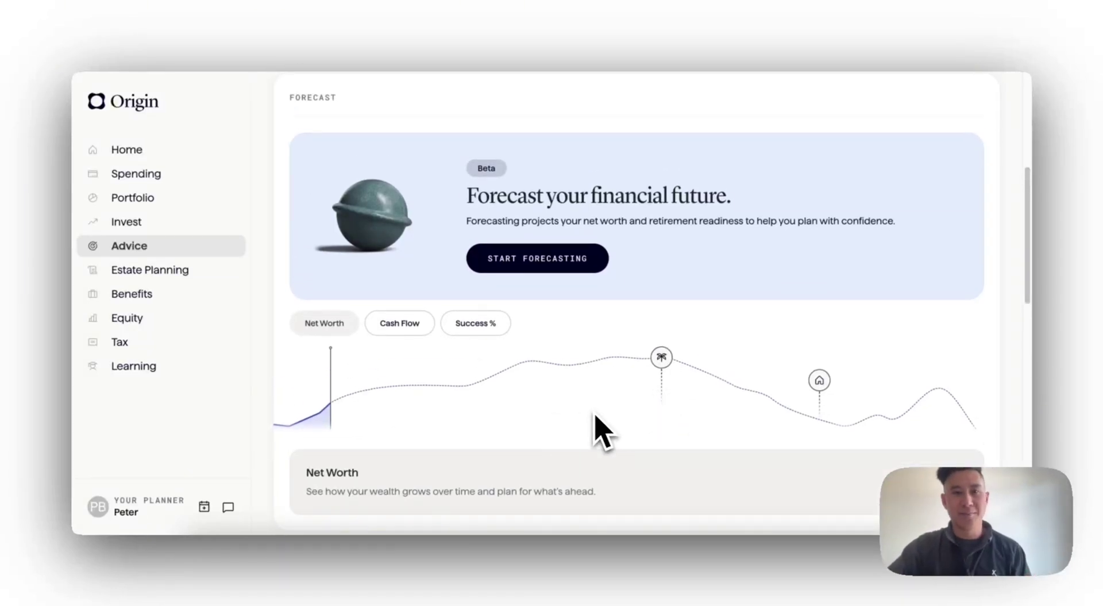
scroll(596, 414, down, 1)
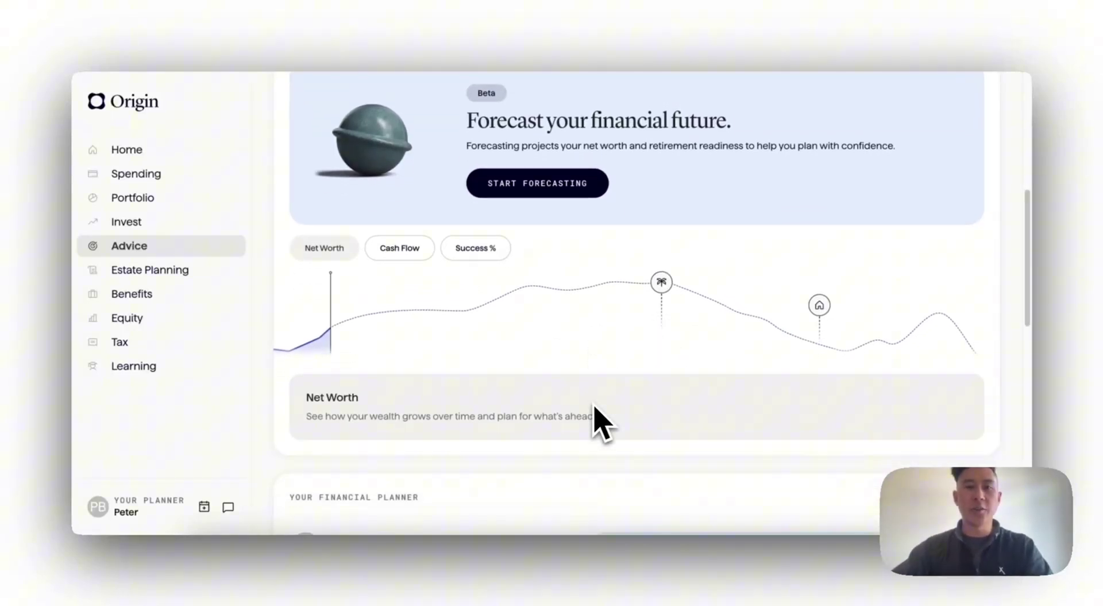
scroll(595, 408, up, 1)
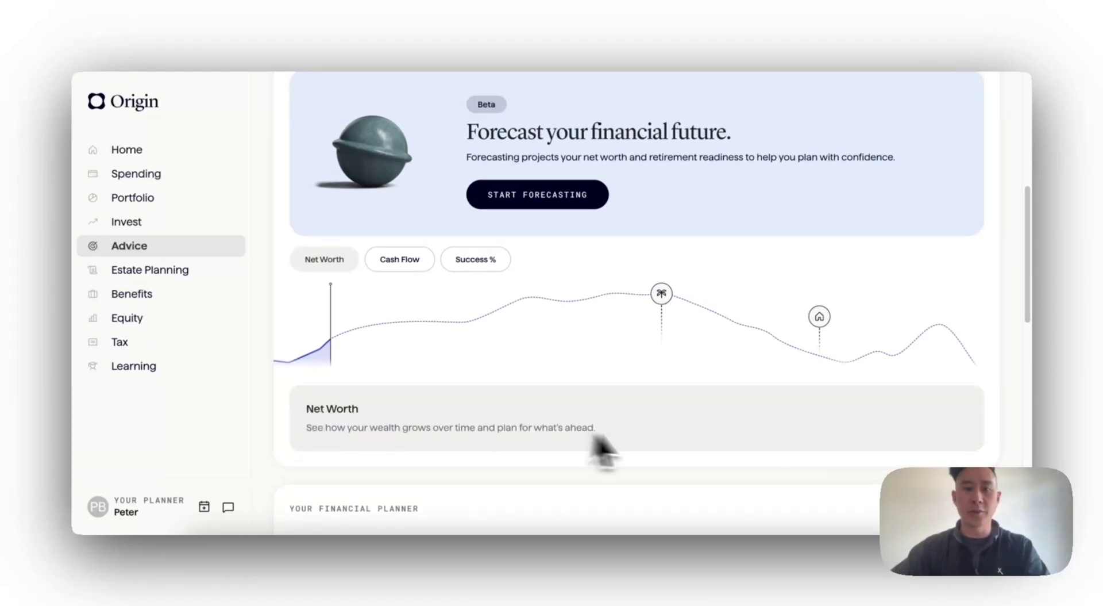
- Switch the forecast chart to Cash Flow, then to Success %
click(399, 259)
scroll(635, 422, down, 1)
scroll(634, 416, down, 1)
click(500, 214)
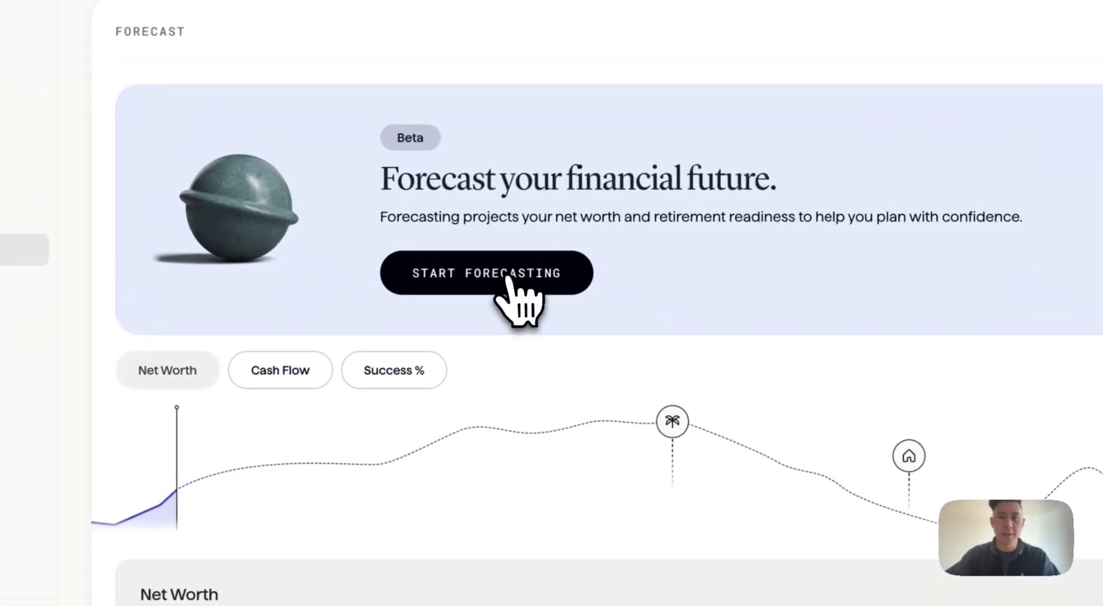
- Begin forecast setup to reach the 'Tell us about yourself' form with profile details
click(515, 279)
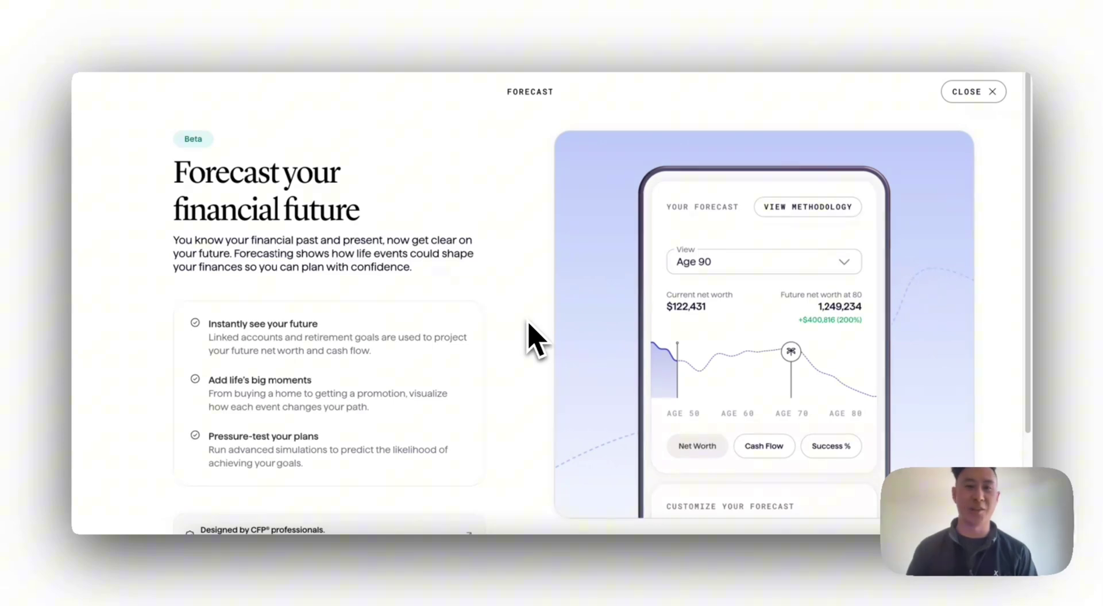
scroll(535, 342, down, 3)
scroll(520, 430, down, 1)
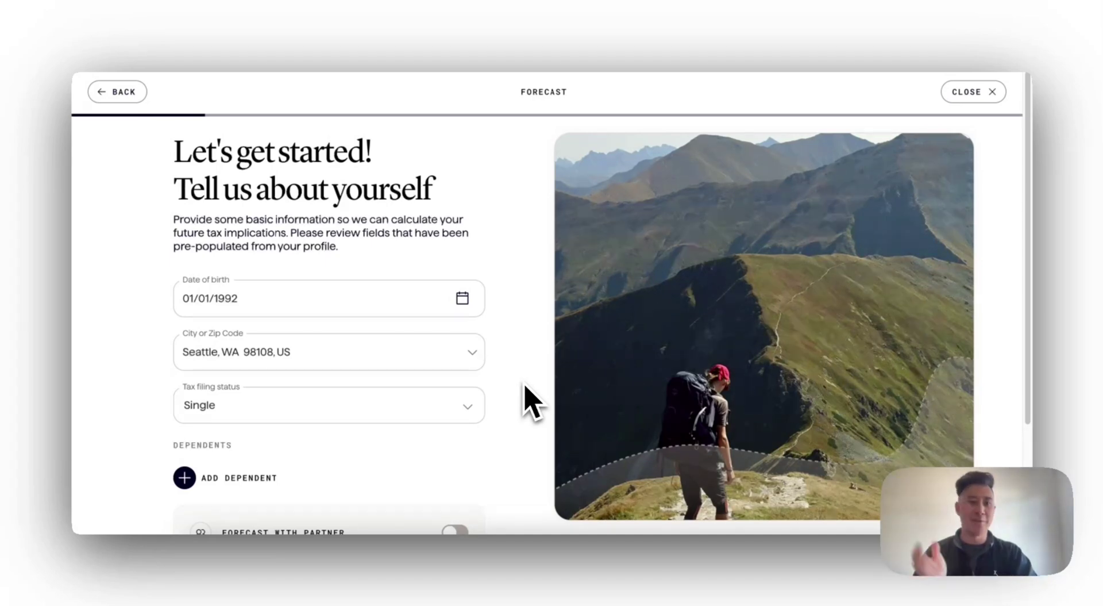
- Toggle Forecast with Partner on and back off, then continue to Review your accounts
scroll(518, 385, down, 5)
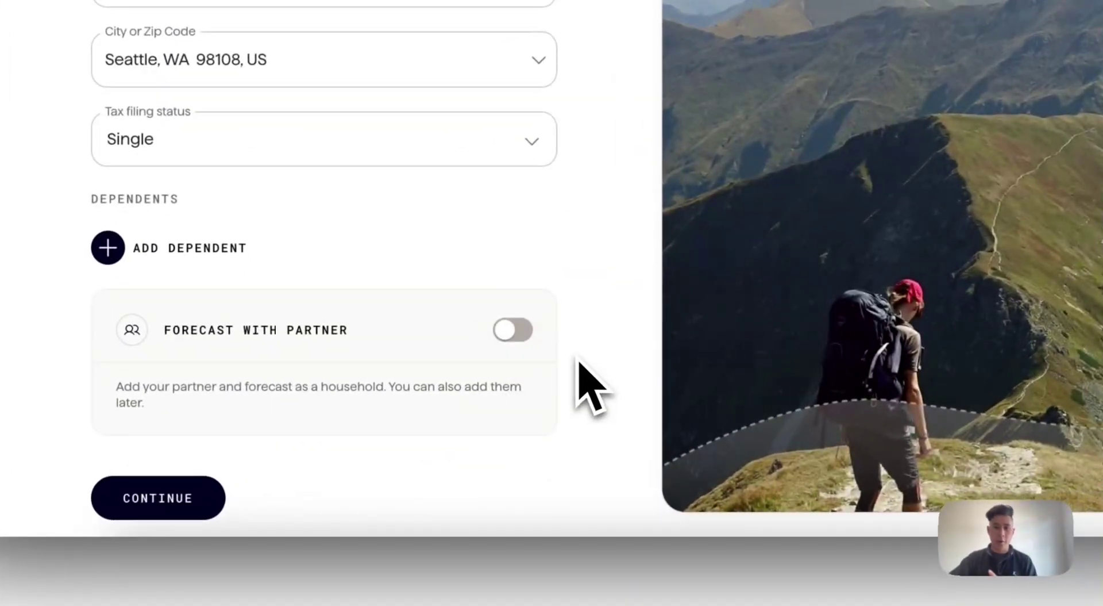
click(511, 329)
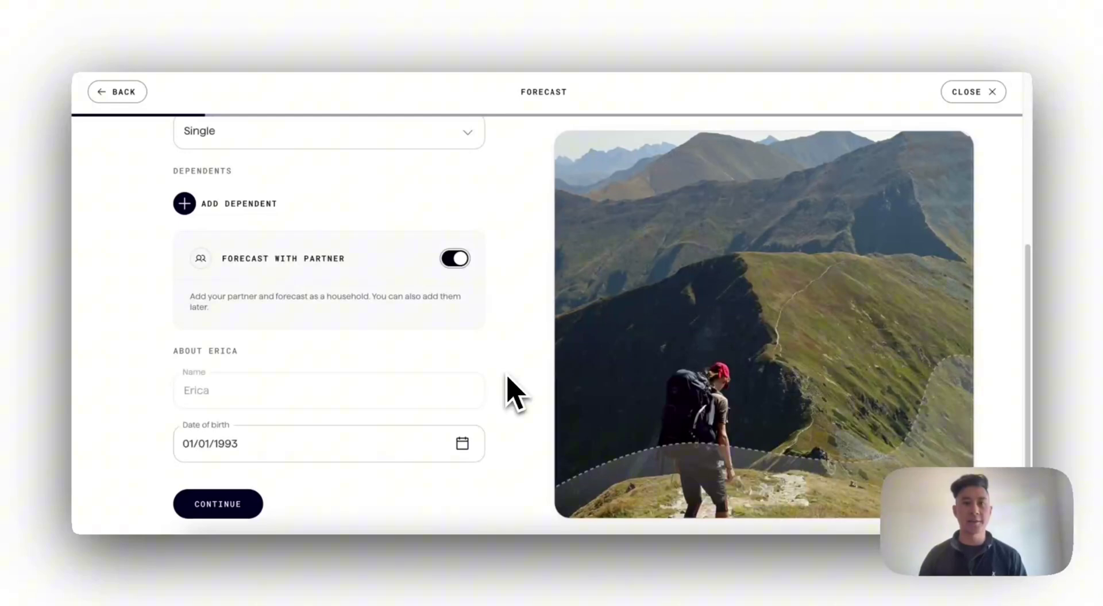
click(461, 259)
scroll(517, 340, up, 5)
scroll(520, 342, down, 4)
click(264, 524)
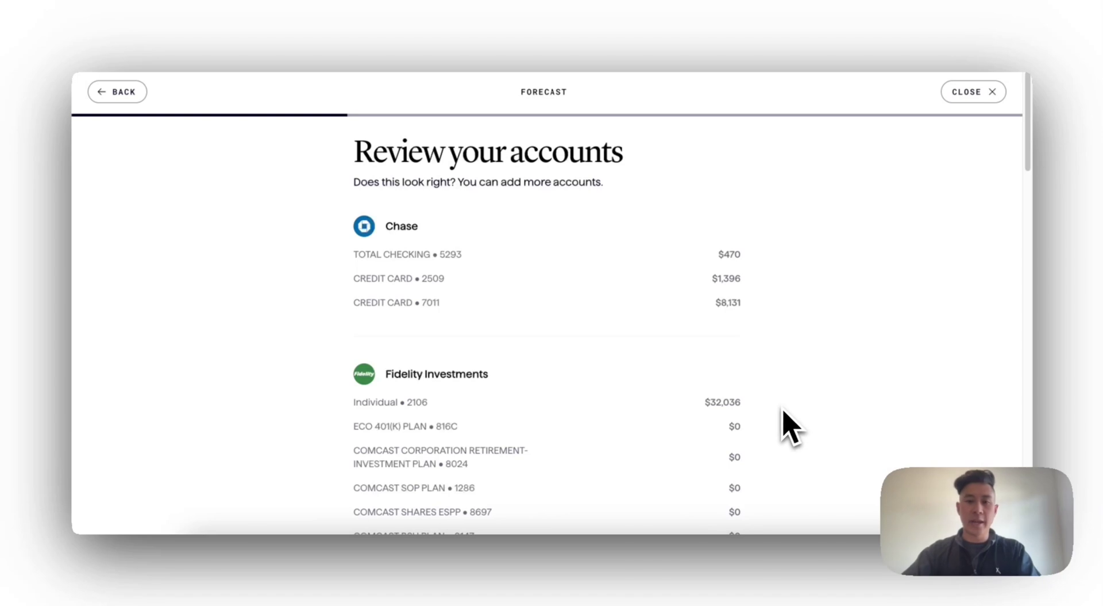
- Look through the Chase and Fidelity accounts and continue to Review your income
scroll(792, 429, down, 15)
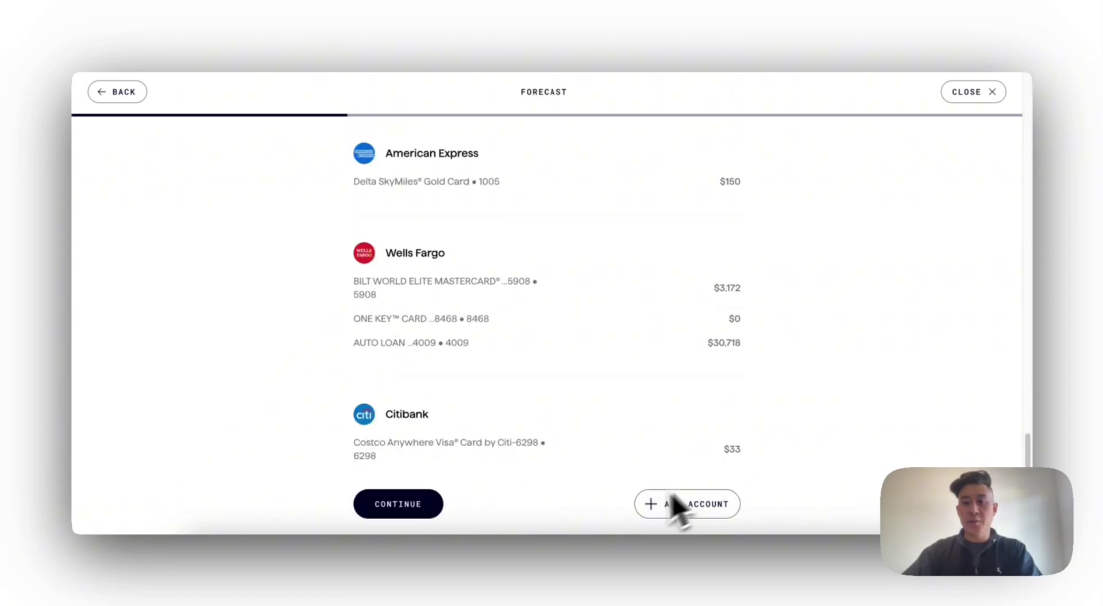
click(410, 504)
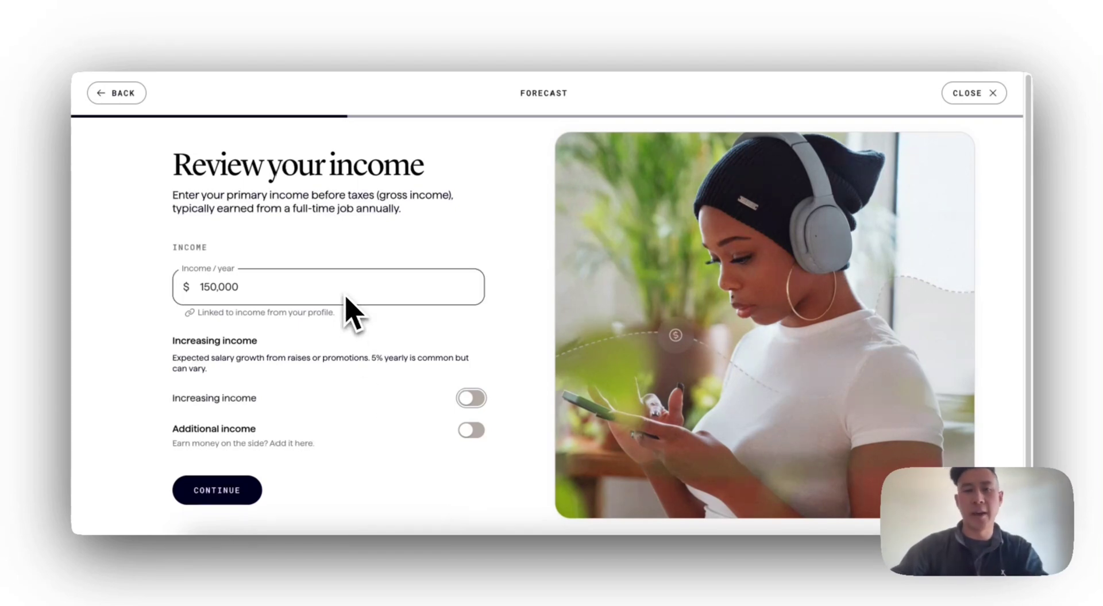
- Set Income / year to 175,000 with Increasing income on at 3%
click(289, 290)
key(ctrl+a)
text(1)
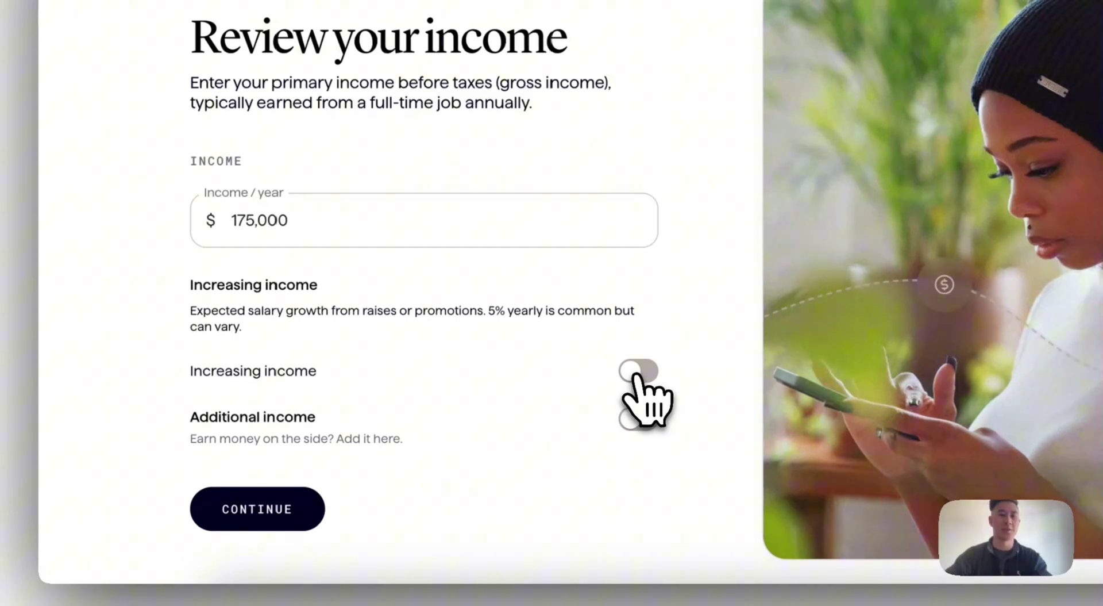
click(638, 372)
scroll(648, 396, down, 1)
click(227, 384)
drag(227, 384, 284, 382)
text(3)
click(520, 335)
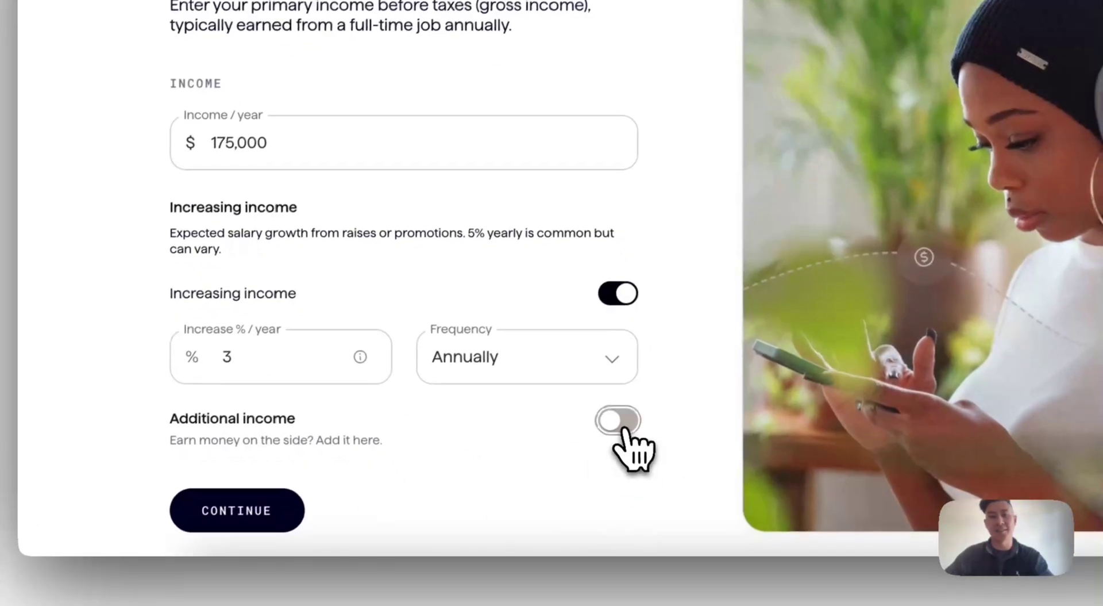
- Toggle additional side income on and off, then continue to Review your expenses
click(638, 447)
scroll(563, 471, down, 1)
scroll(549, 464, down, 3)
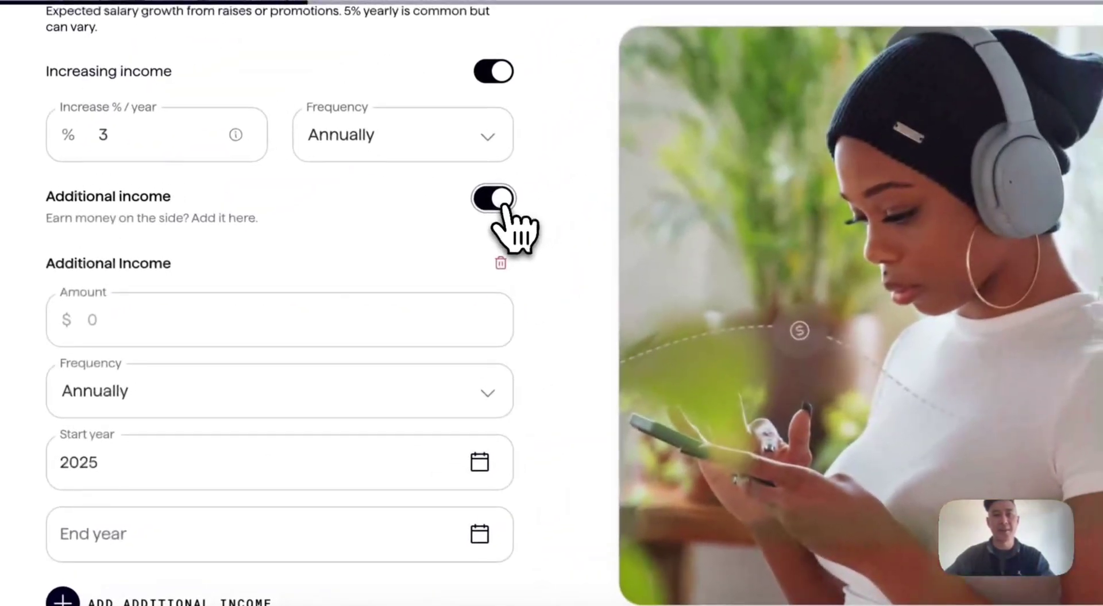
click(499, 198)
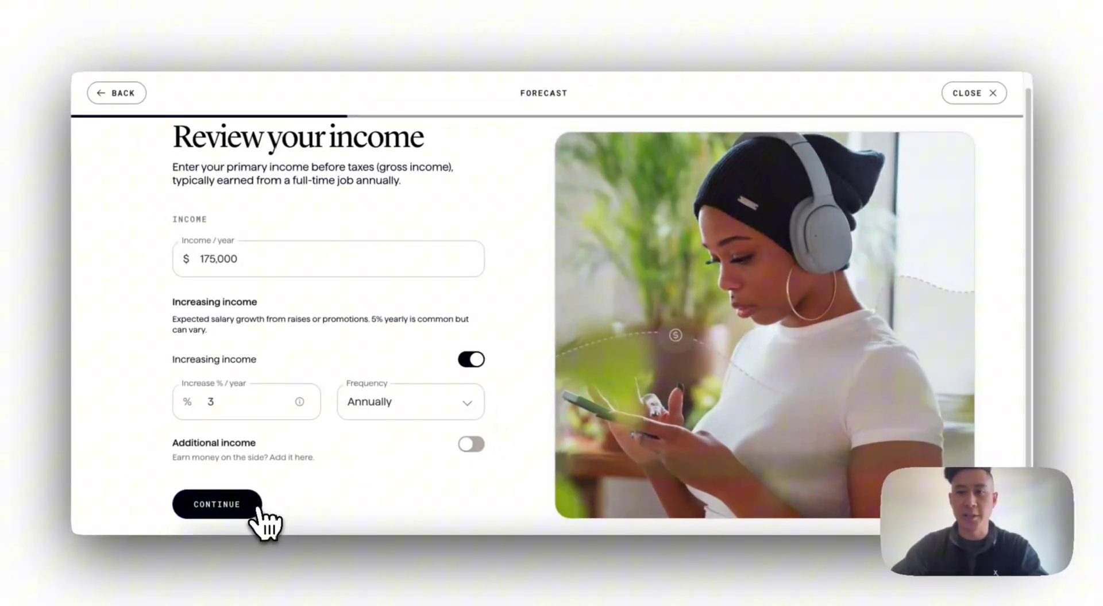
click(257, 513)
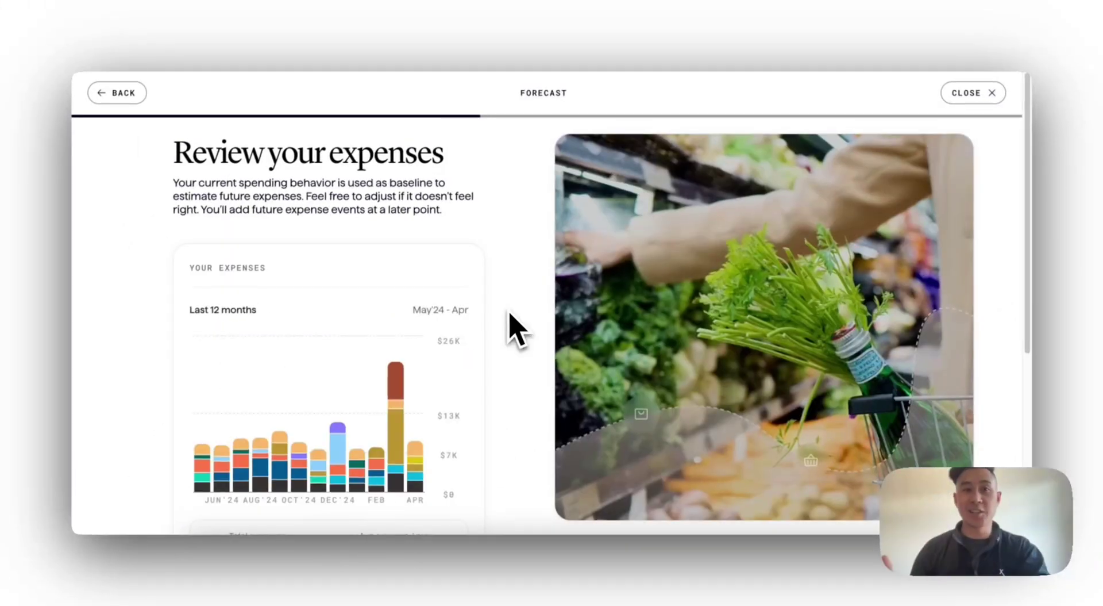
- Review the expenses page, noting the $9,082 average monthly expense
drag(170, 154, 442, 153)
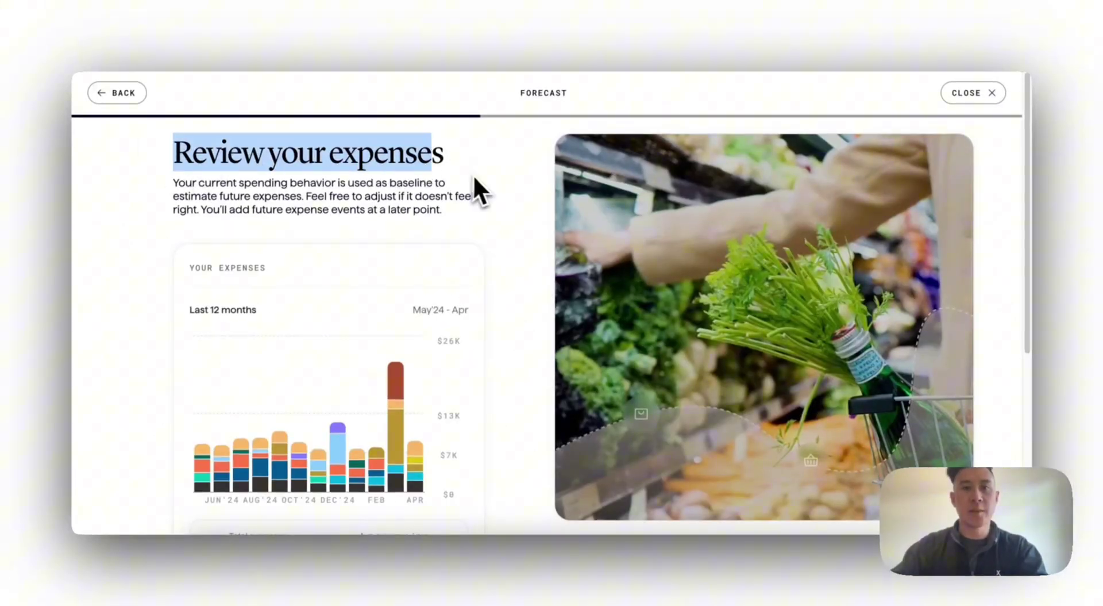
click(542, 275)
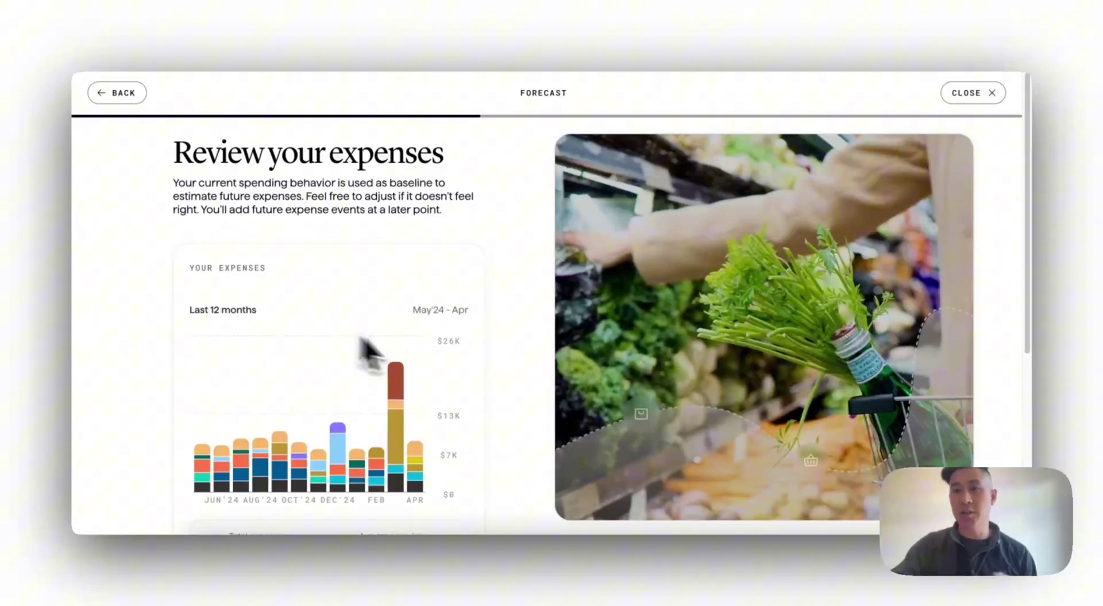
scroll(451, 385, down, 3)
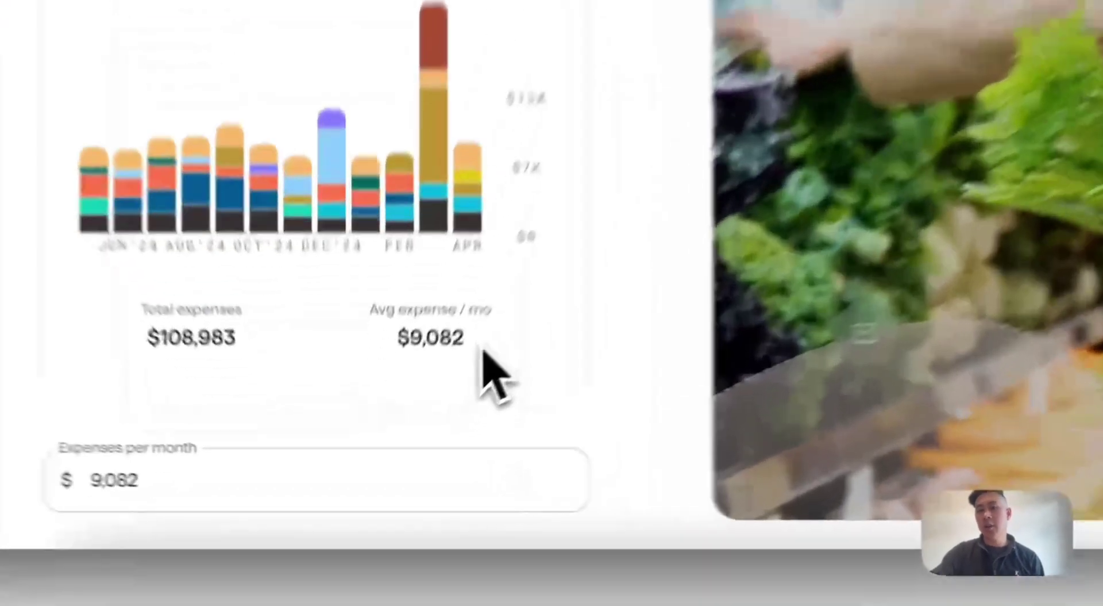
drag(467, 338, 399, 339)
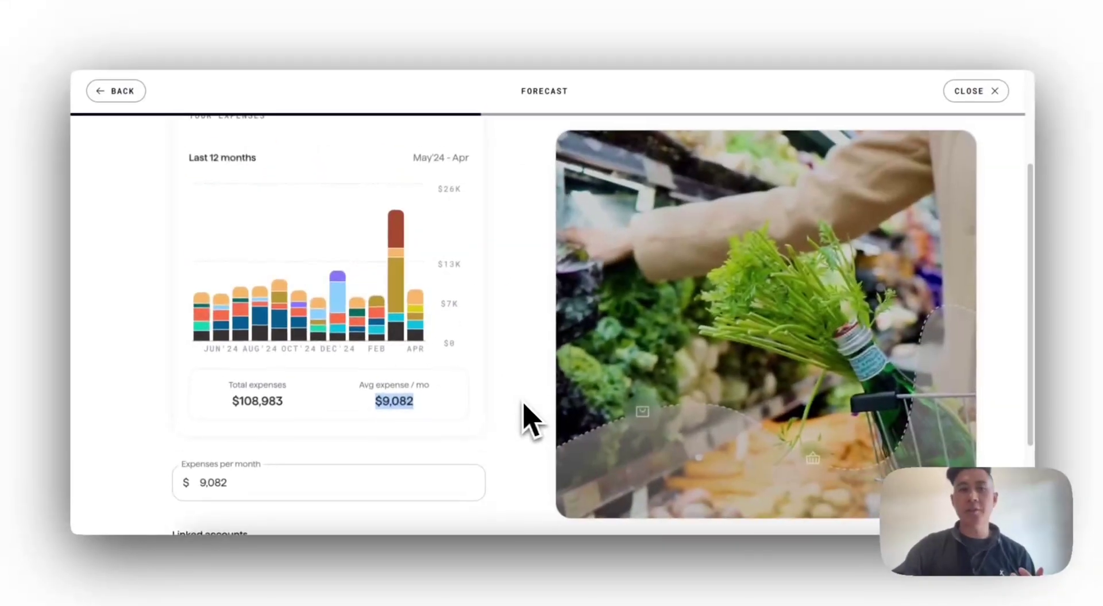
scroll(704, 351, down, 1)
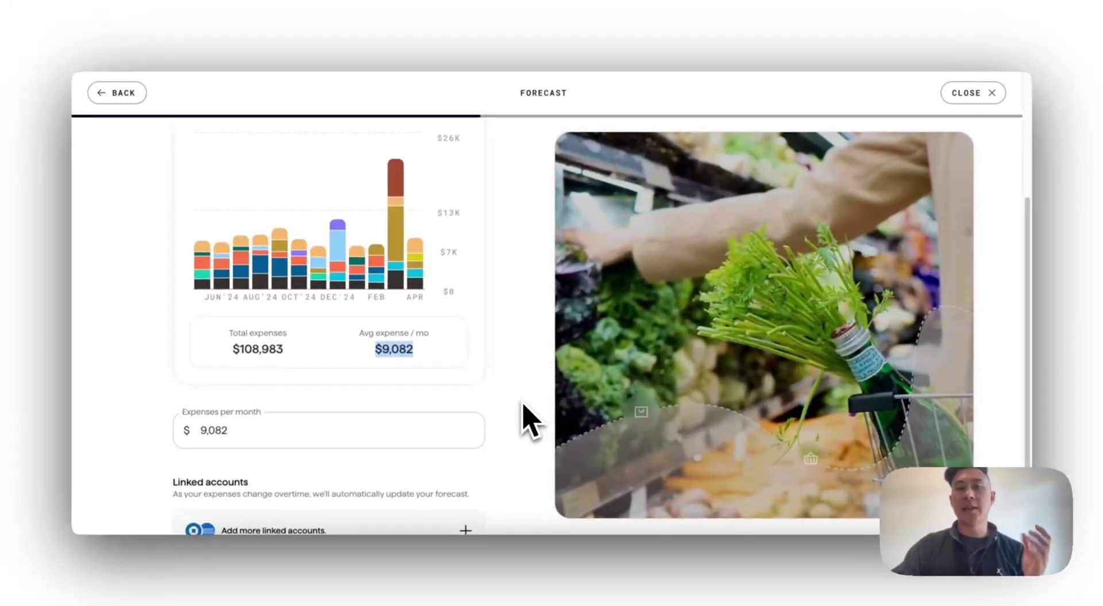
scroll(531, 420, up, 5)
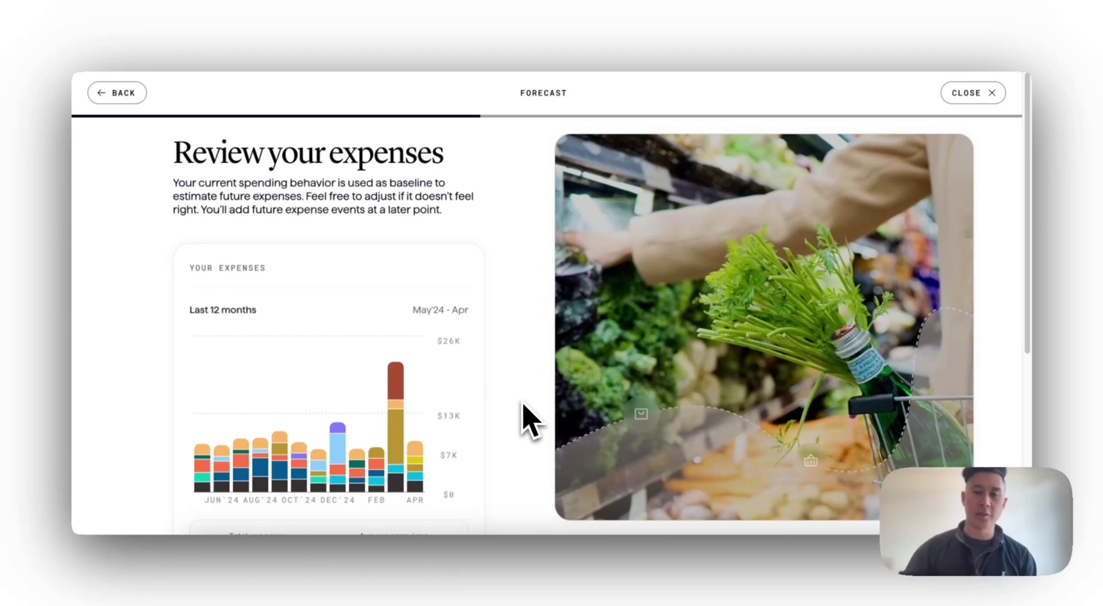
scroll(524, 419, down, 4)
- Replace the 9,082 monthly expense with 7,000 and continue to liabilities
click(291, 394)
key(ctrl+a)
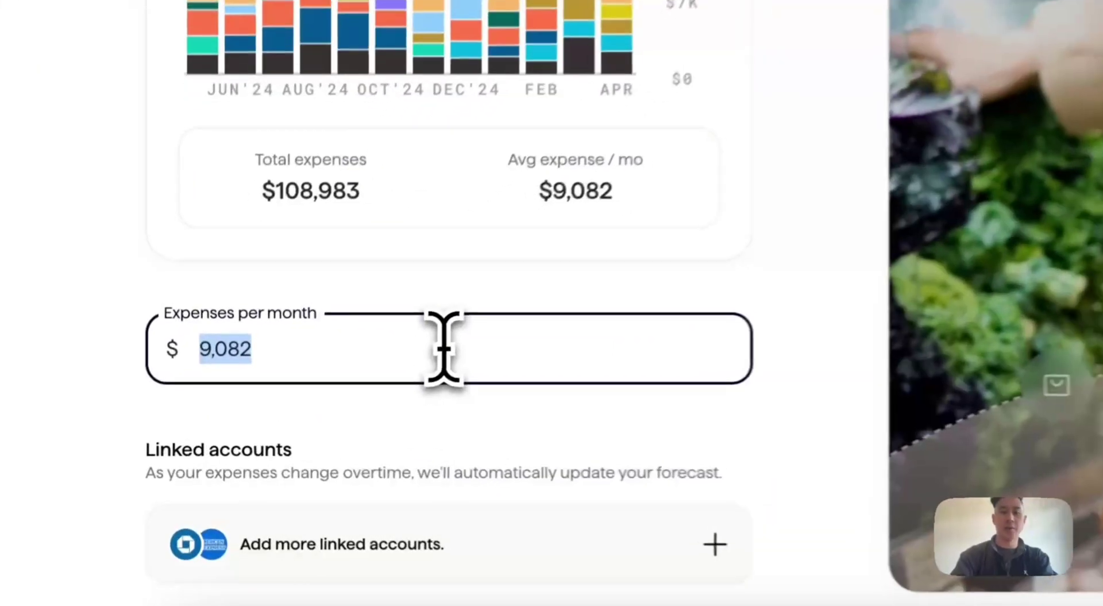
text(7,000)
click(880, 313)
scroll(905, 321, down, 2)
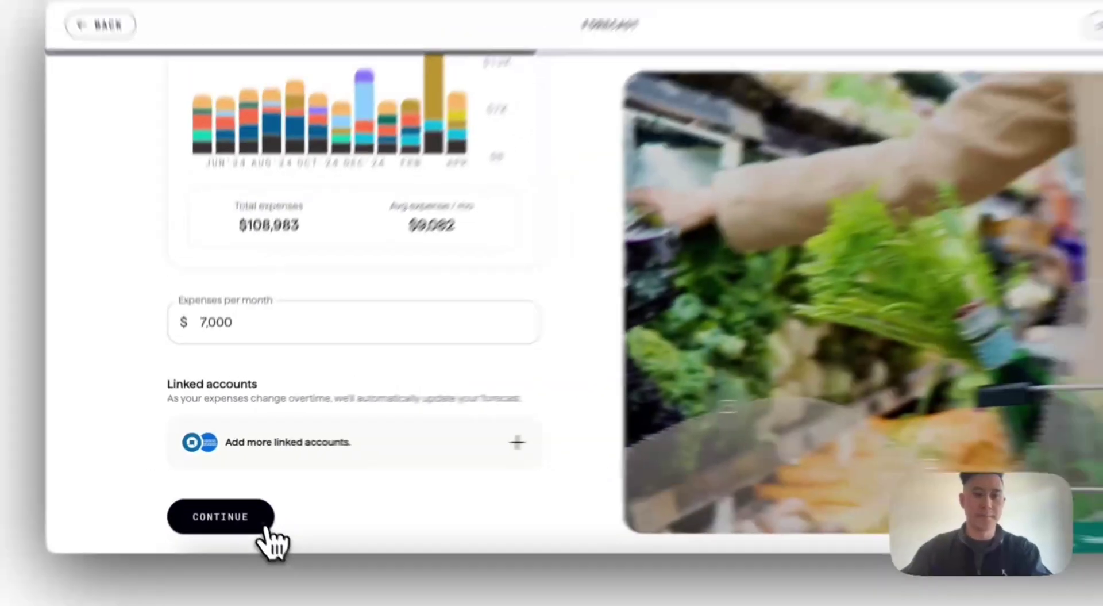
click(310, 592)
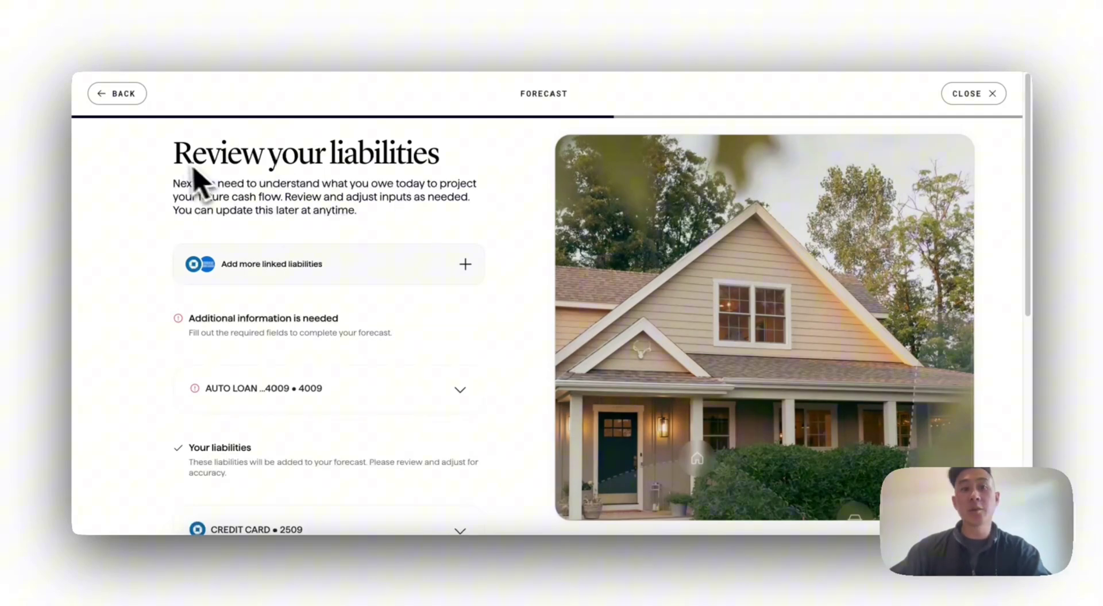
- Look over the Review your liabilities page and its listed loans
drag(171, 156, 468, 174)
click(473, 198)
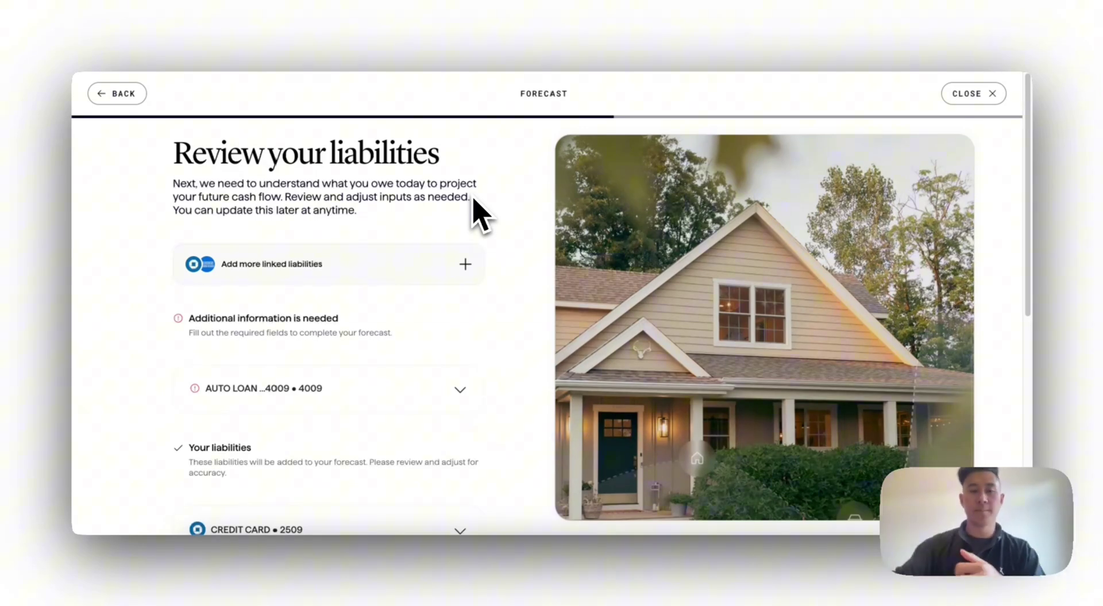
scroll(454, 368, down, 1)
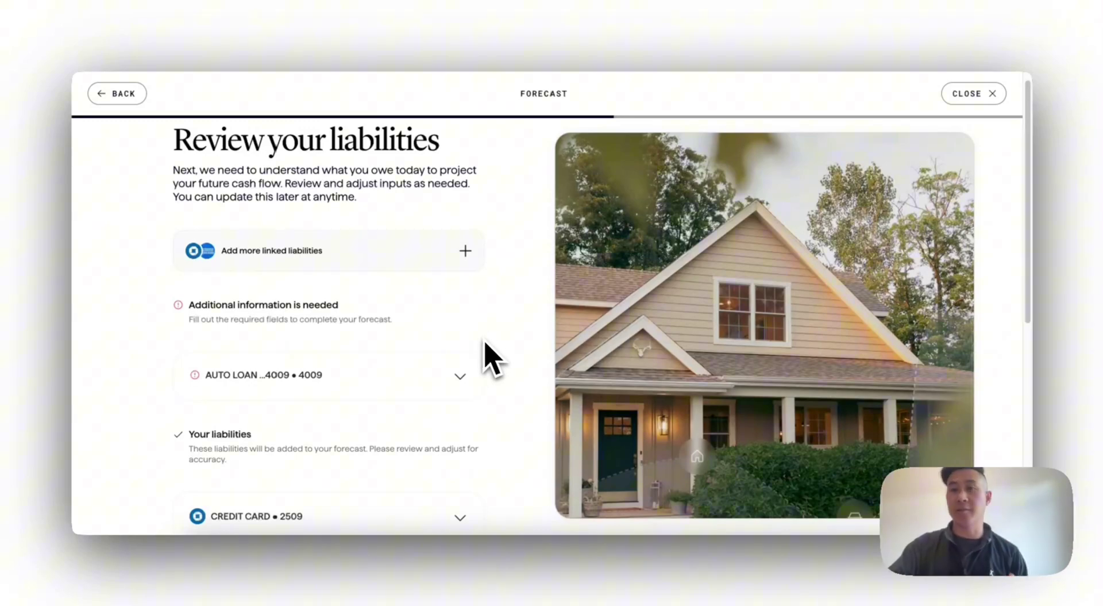
scroll(322, 356, down, 1)
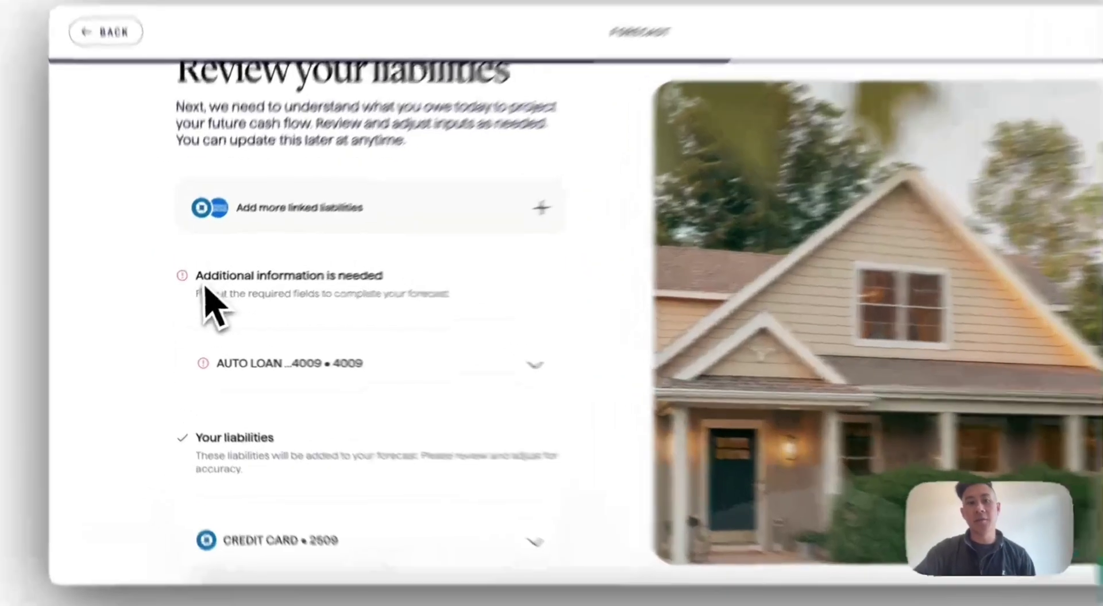
drag(205, 284, 391, 279)
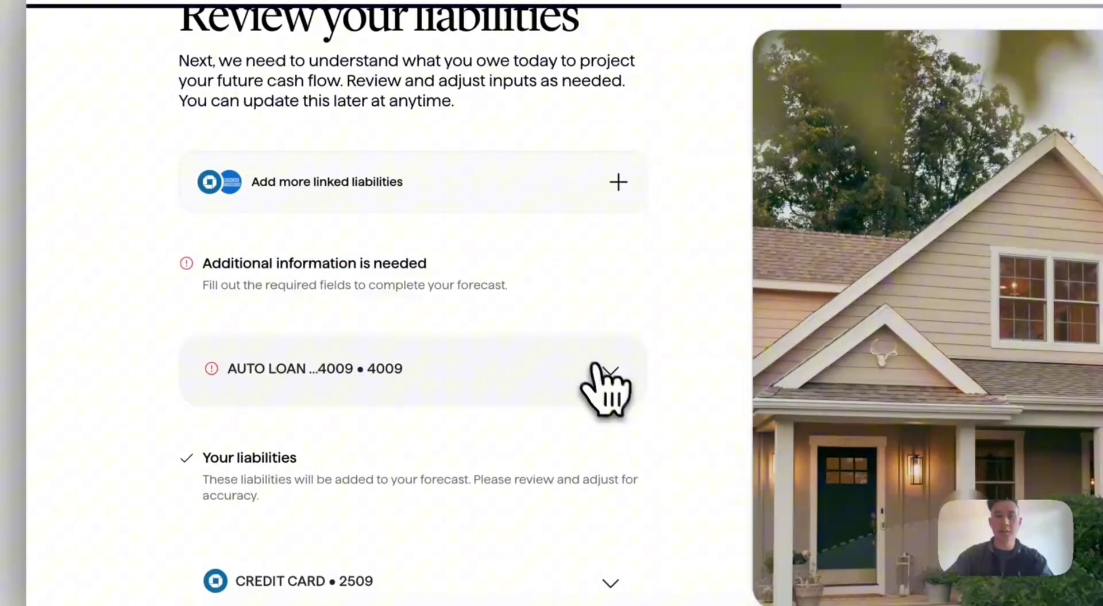
- Set the auto loan interest rate to 6%, save it, and continue to retirement goals
click(531, 365)
scroll(620, 397, down, 4)
click(371, 304)
text(6)
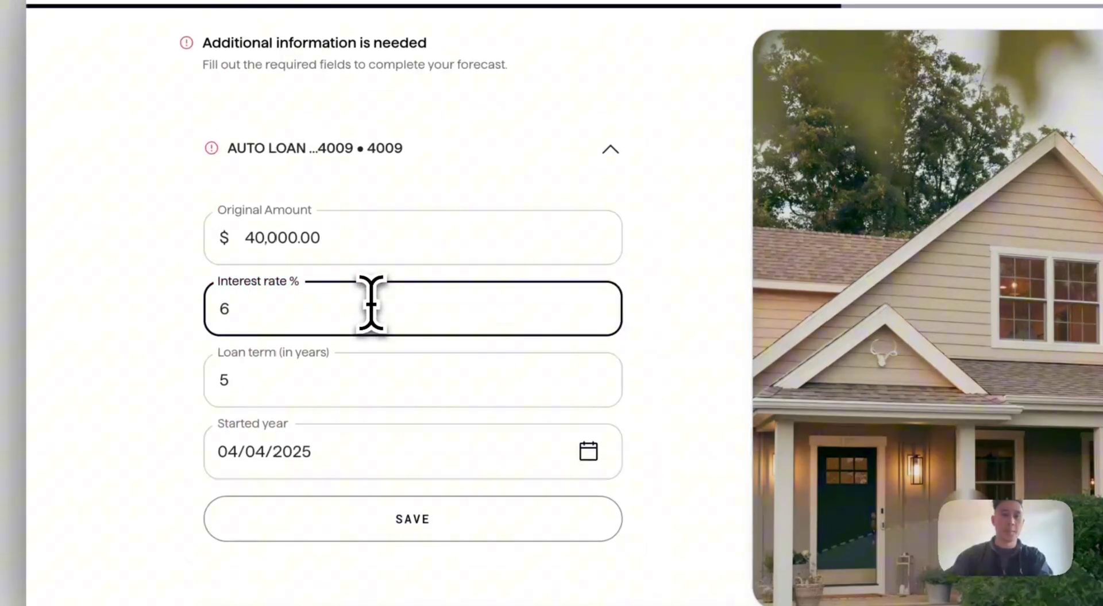
click(541, 521)
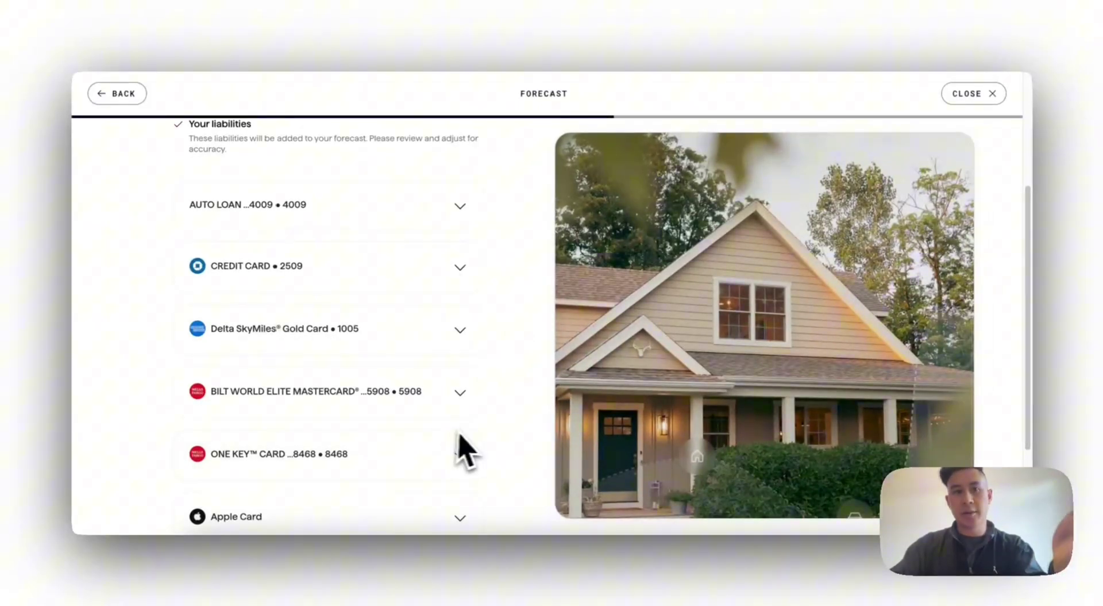
scroll(534, 368, down, 3)
click(256, 510)
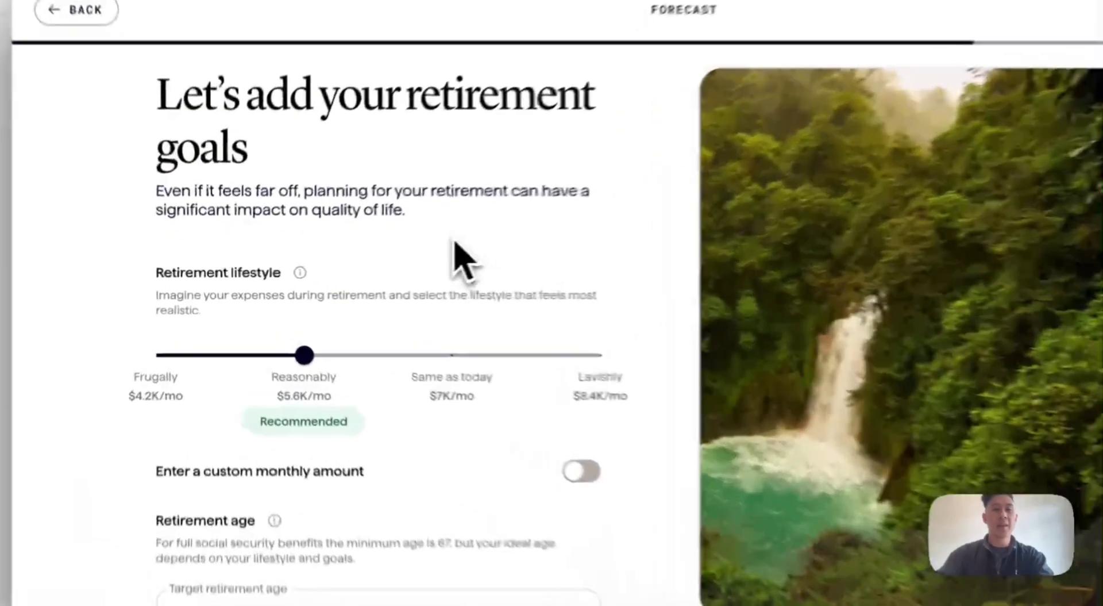
- Read the Retirement lifestyle Estimated Expenses info (80% of current expenses), then close it
scroll(378, 268, down, 2)
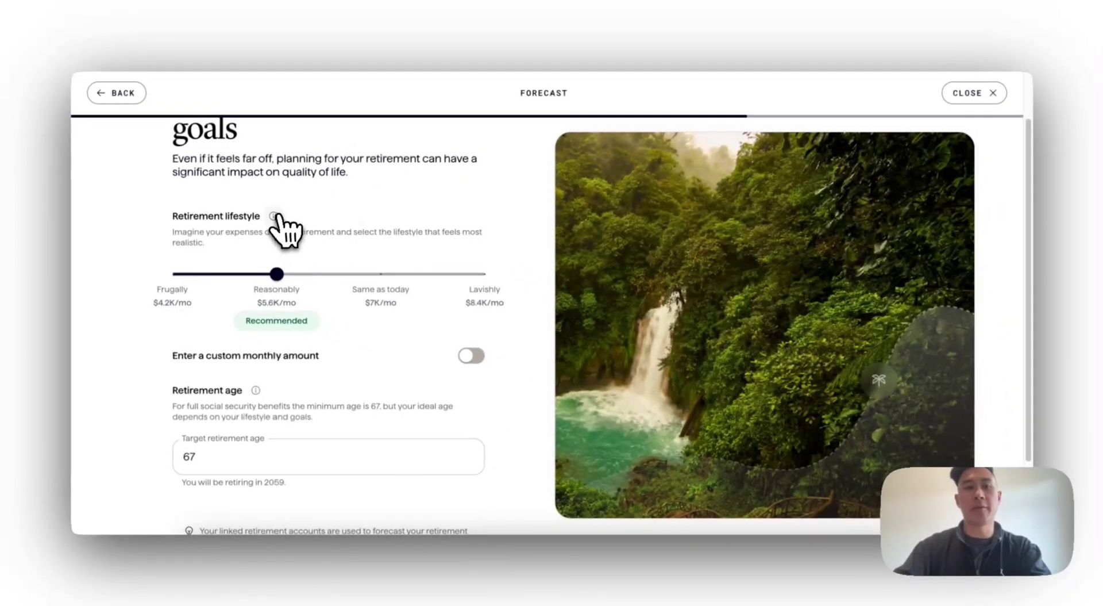
click(304, 176)
scroll(621, 345, down, 1)
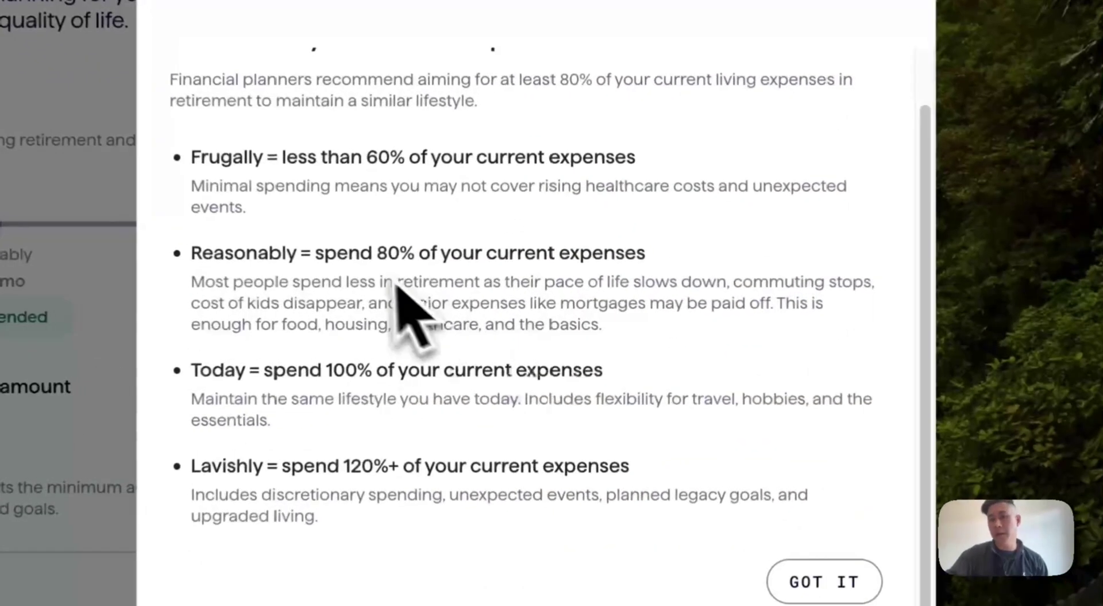
drag(464, 288, 640, 294)
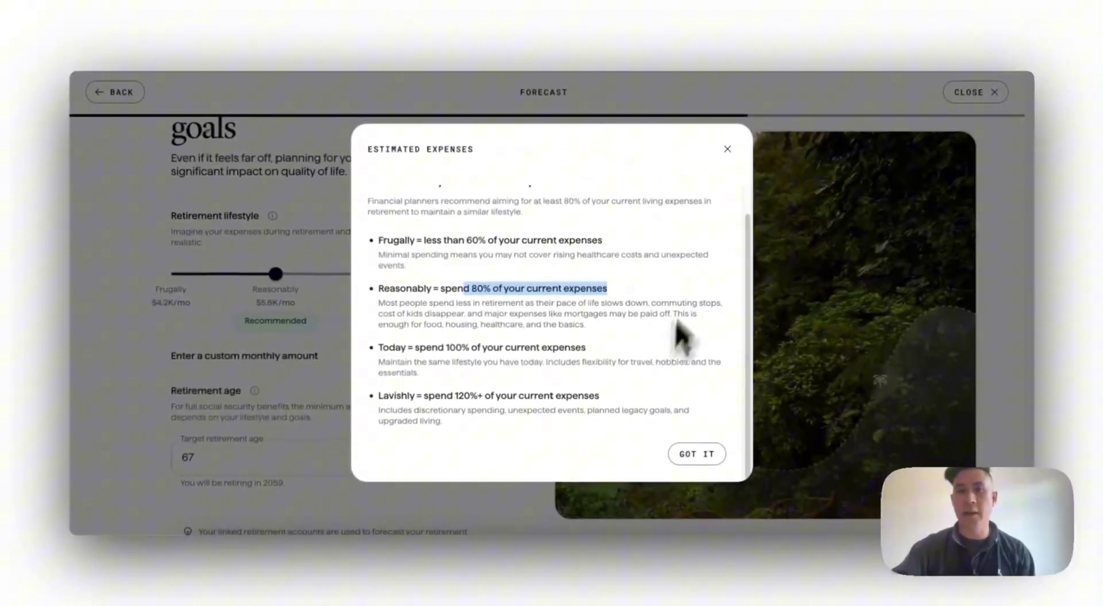
click(727, 151)
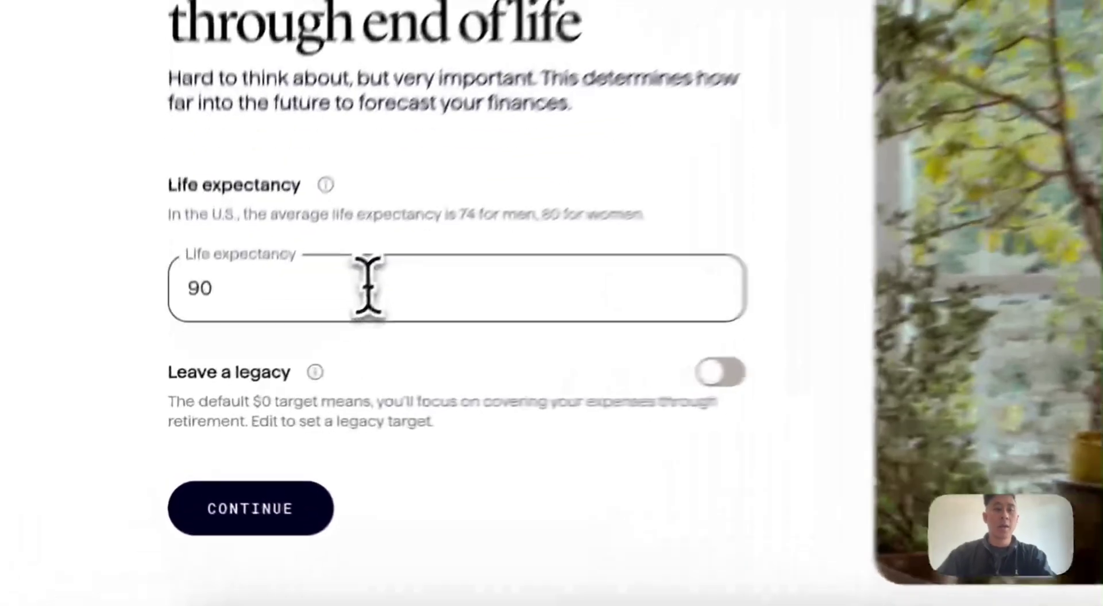
click(282, 357)
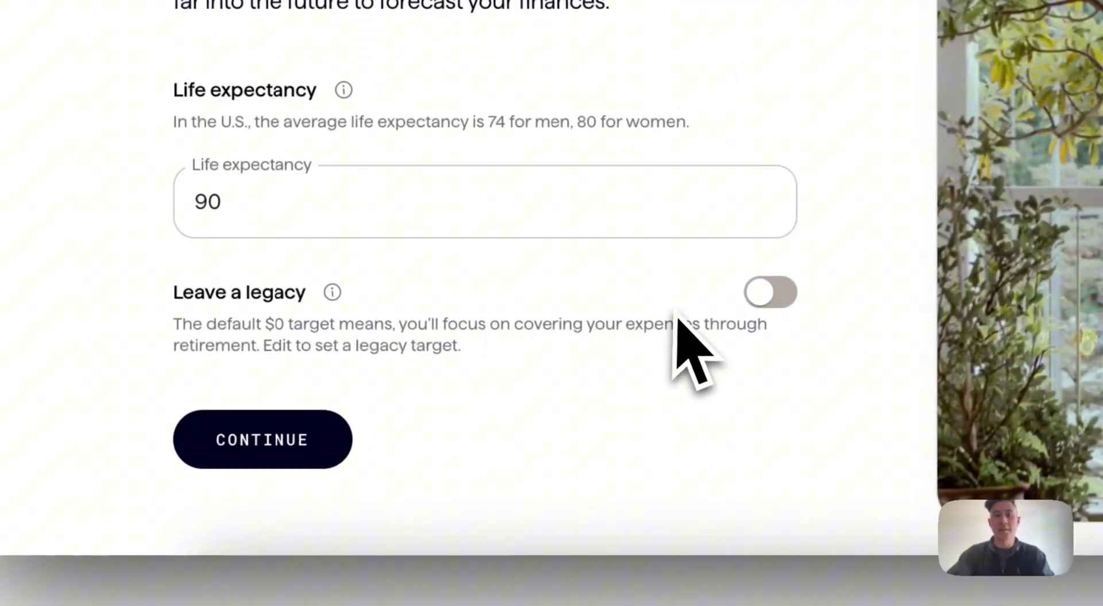
click(761, 296)
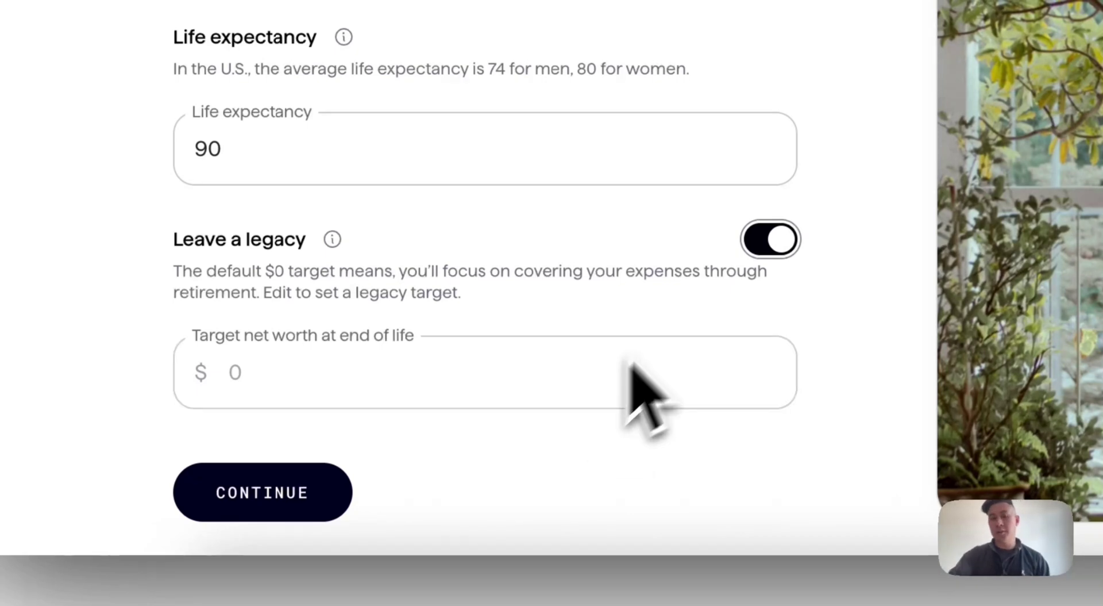
click(776, 244)
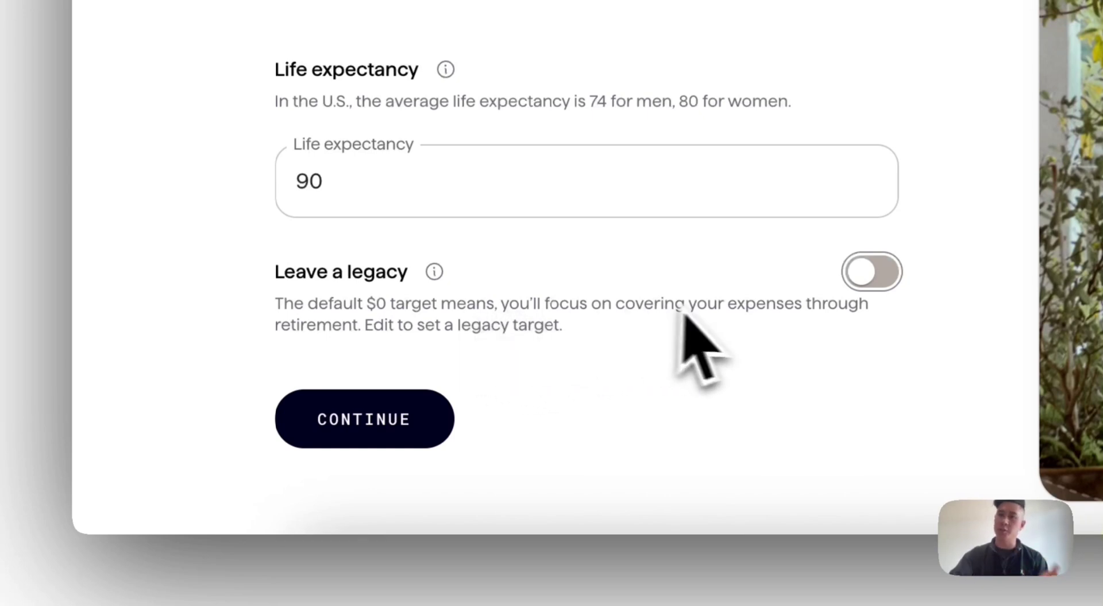
click(671, 325)
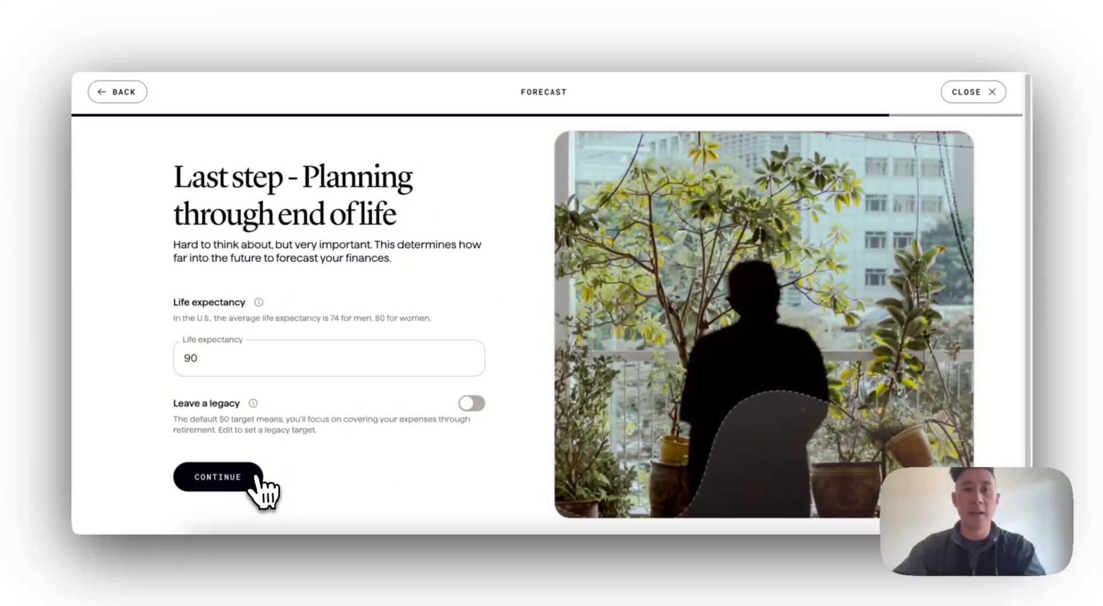
- Finish setup and open View your forecast to load the Scenario 1 projection
click(256, 481)
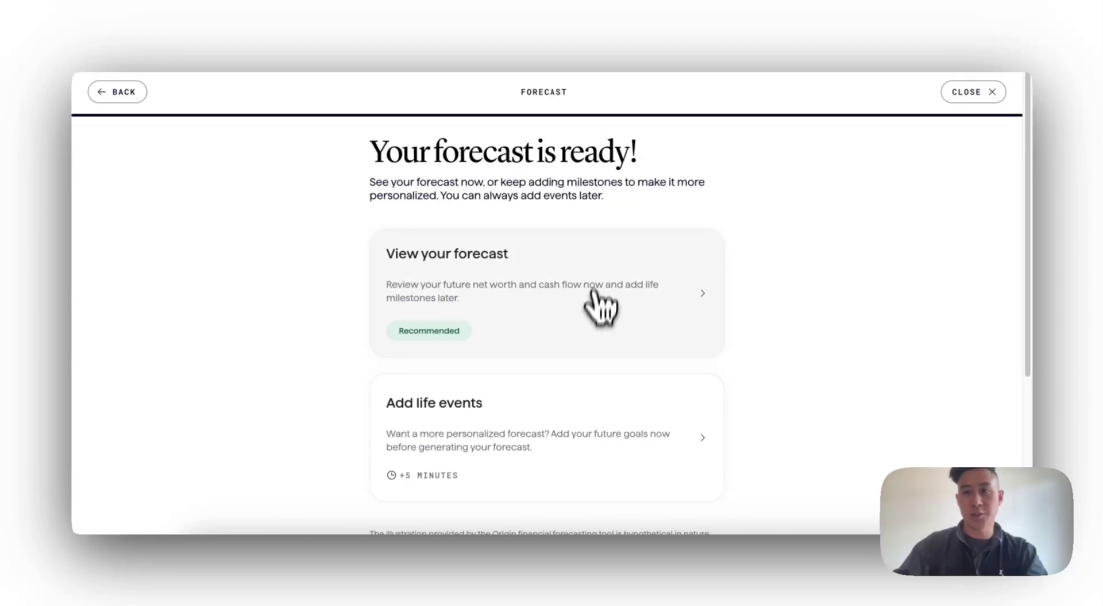
click(592, 291)
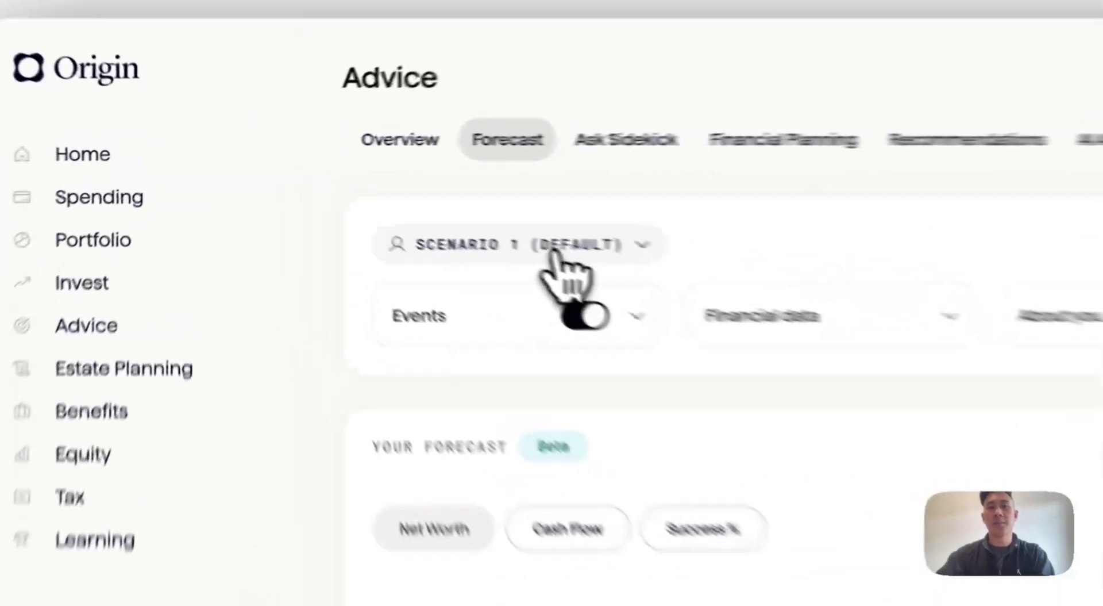
- Rename Scenario 1 to 'New Title 1' as Individual, then open and dismiss Create New Scenario
click(553, 254)
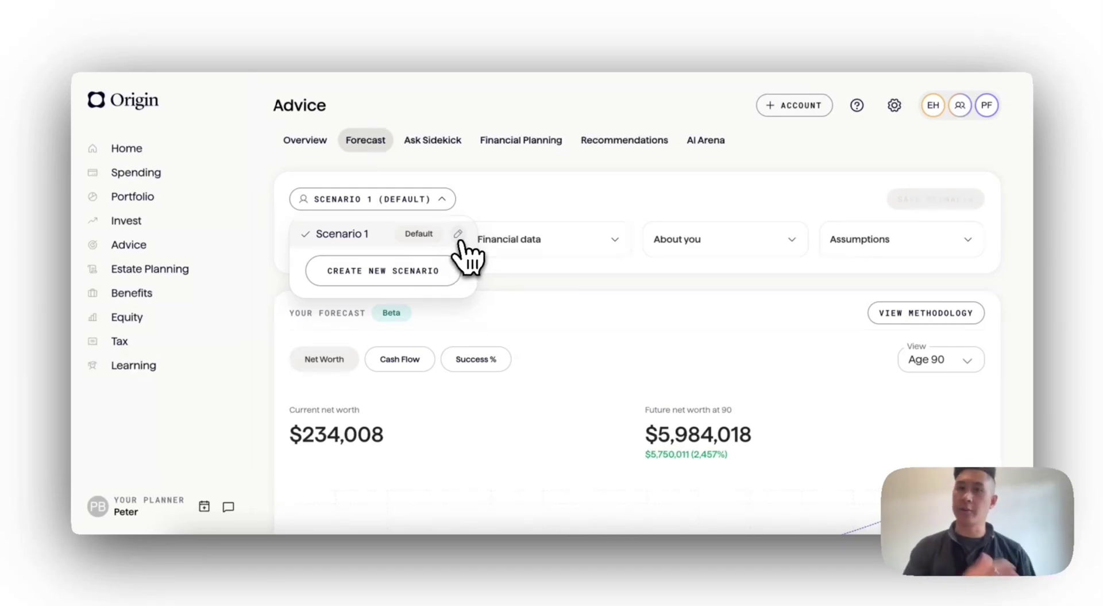
click(460, 236)
triple_click(598, 276)
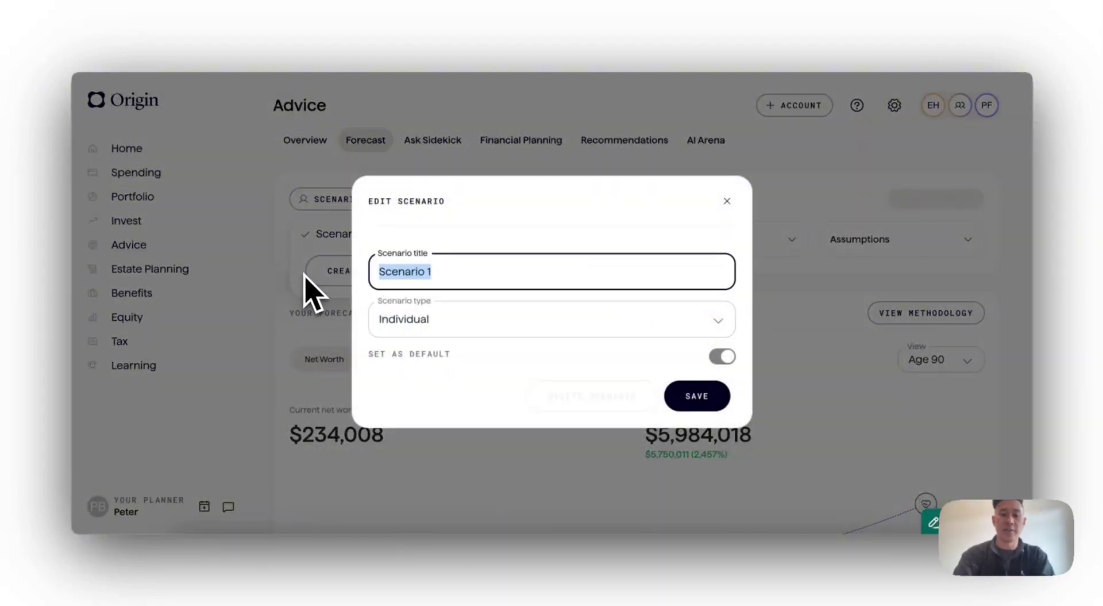
text(New Title 1)
click(587, 327)
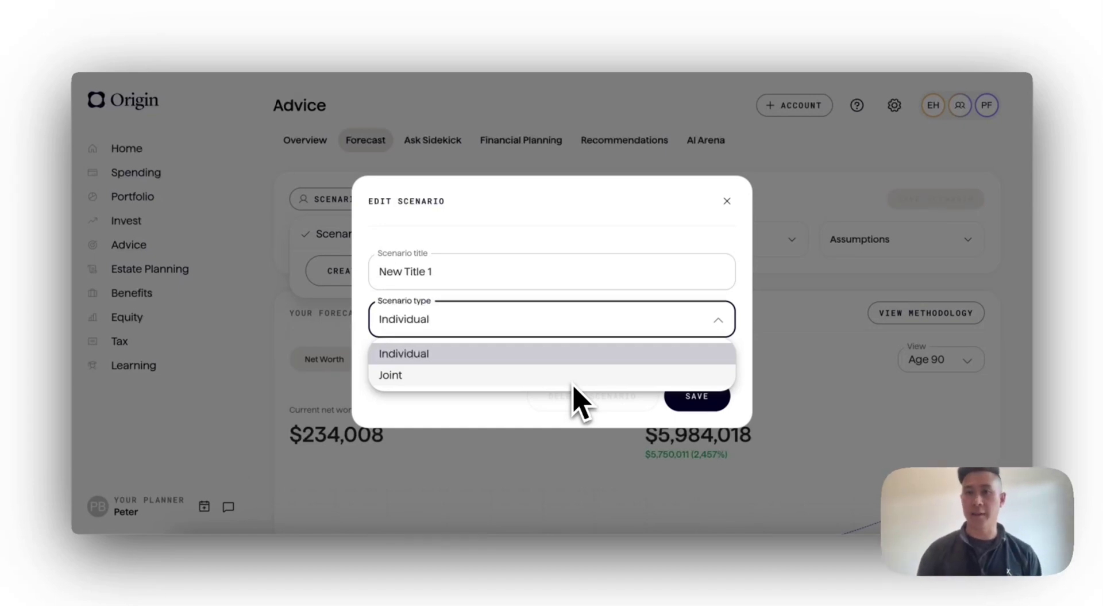
click(680, 318)
click(705, 395)
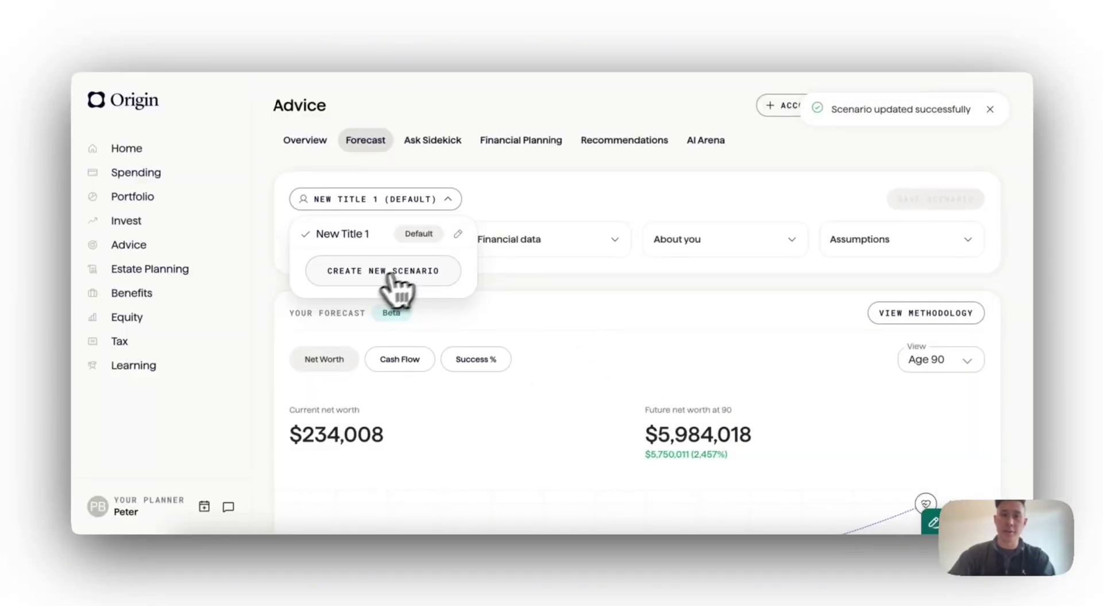
click(418, 278)
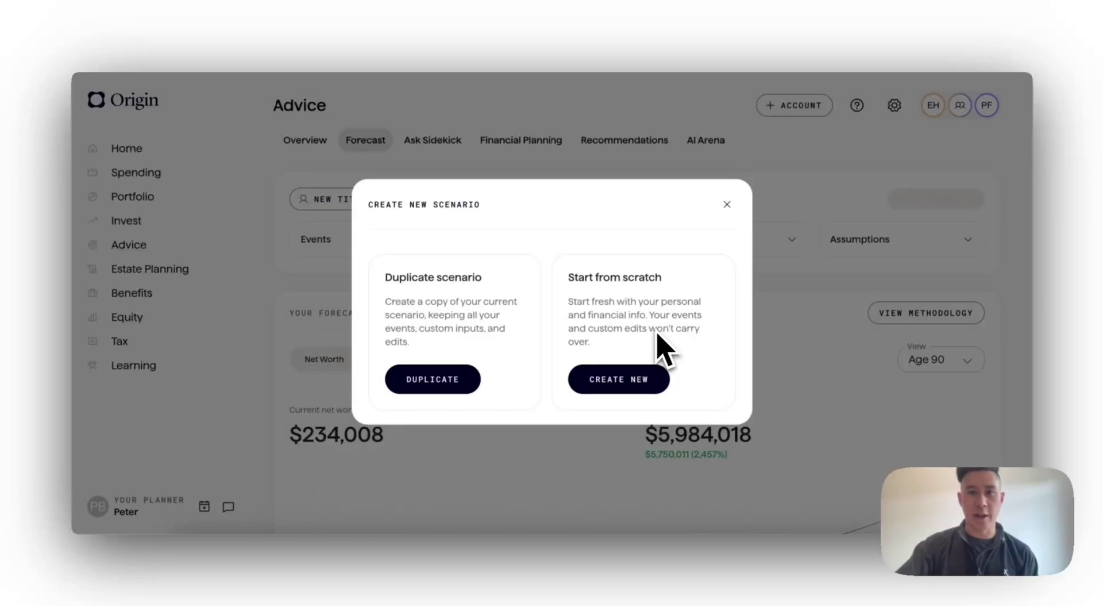
click(727, 205)
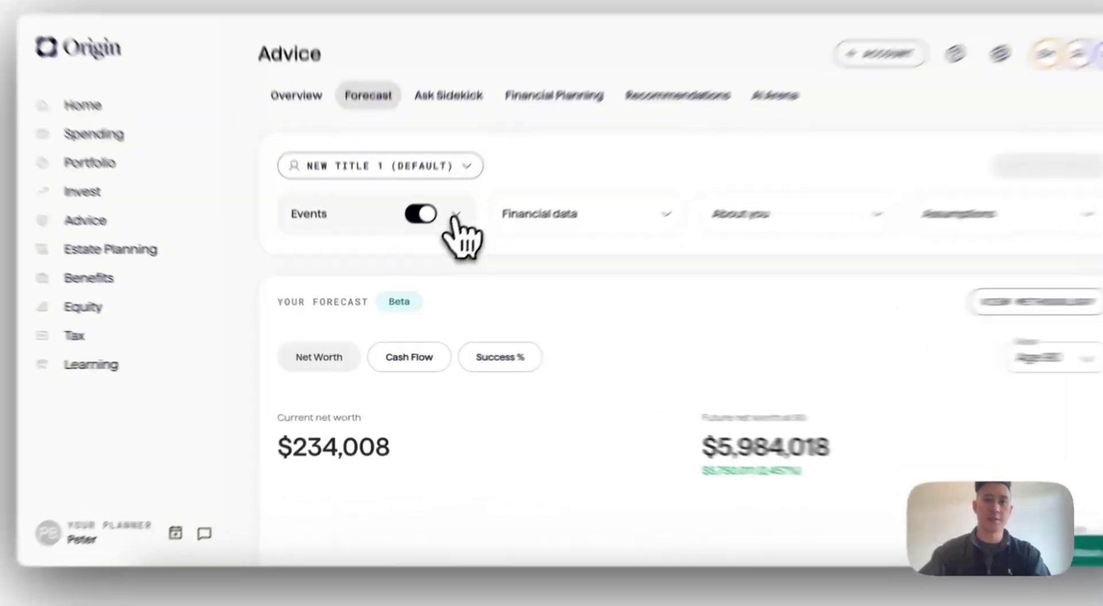
click(436, 240)
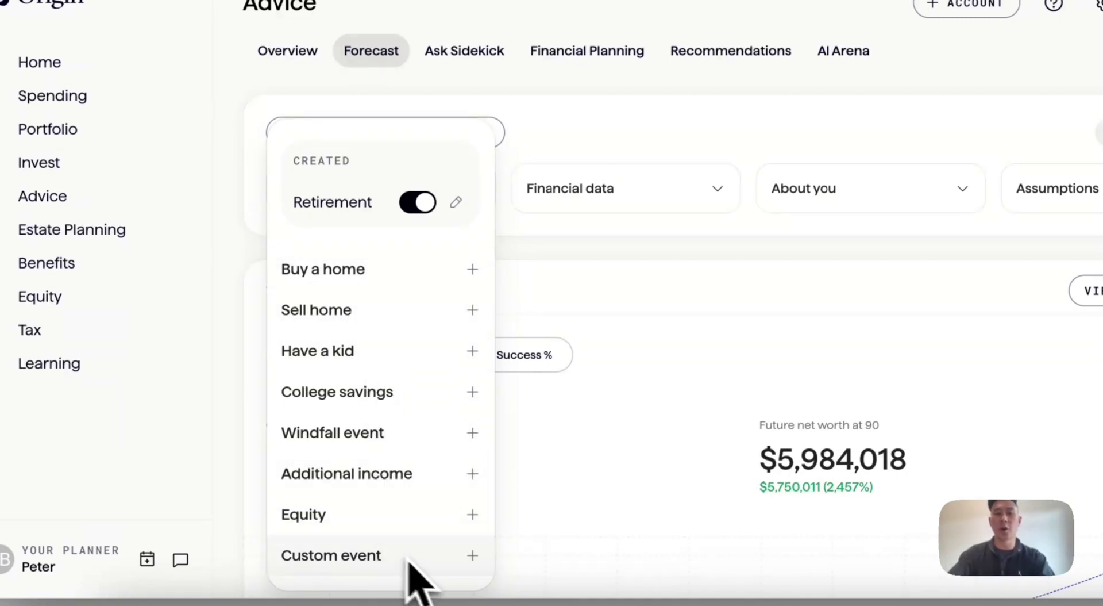
click(713, 197)
click(713, 197)
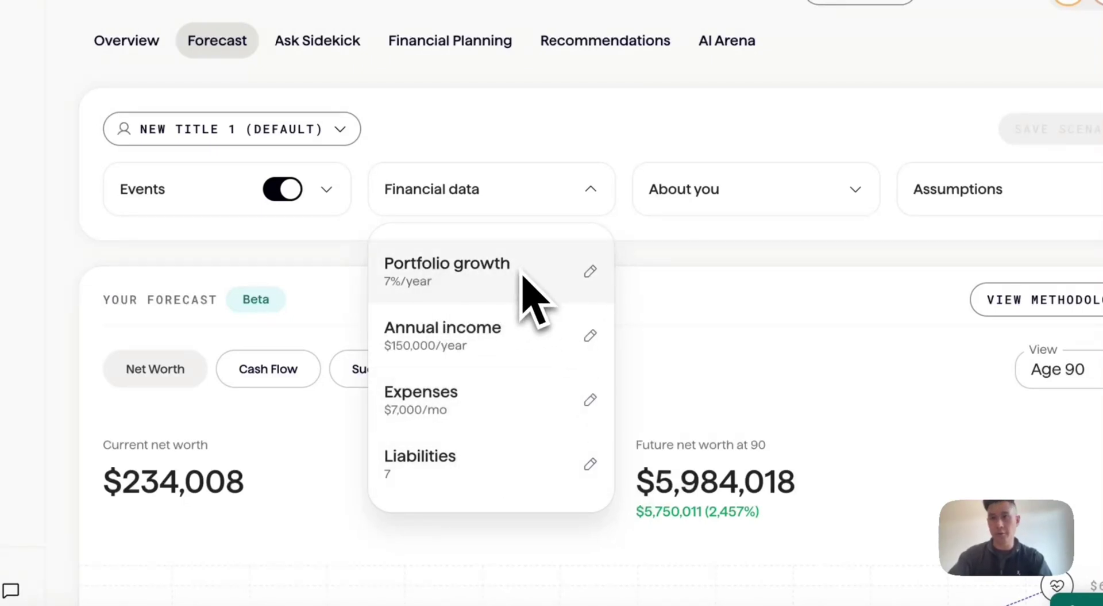
click(671, 259)
click(780, 187)
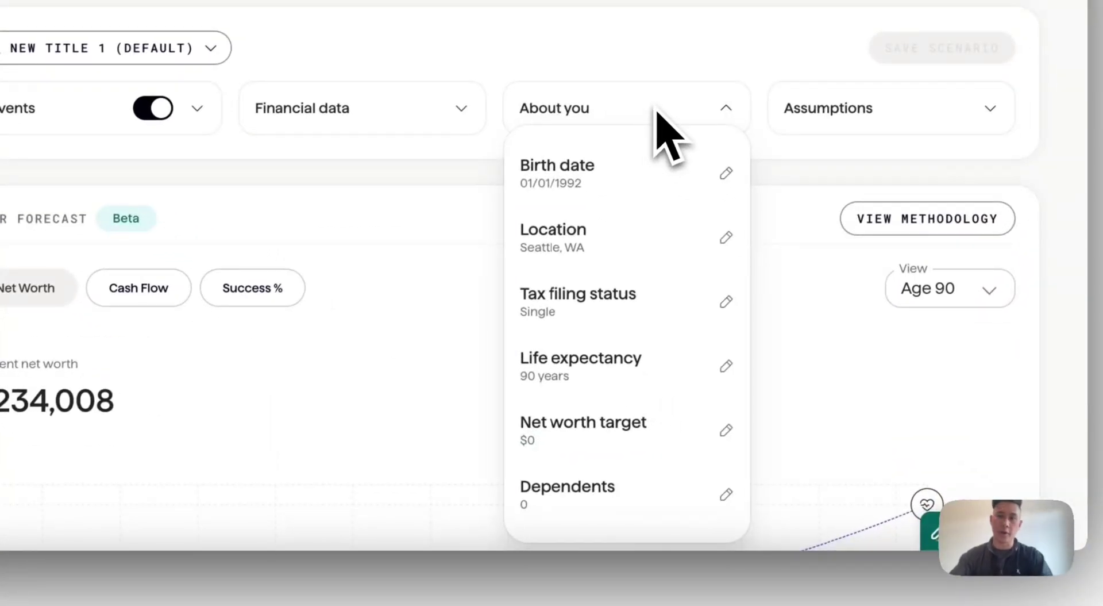
click(801, 165)
click(928, 135)
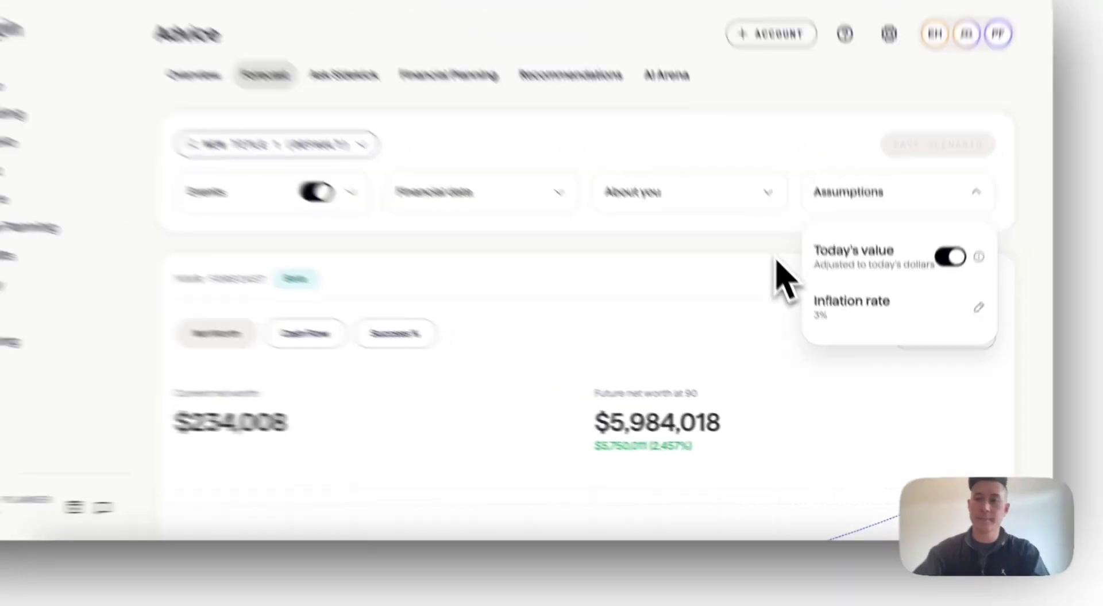
click(529, 280)
scroll(505, 374, down, 2)
scroll(673, 351, down, 3)
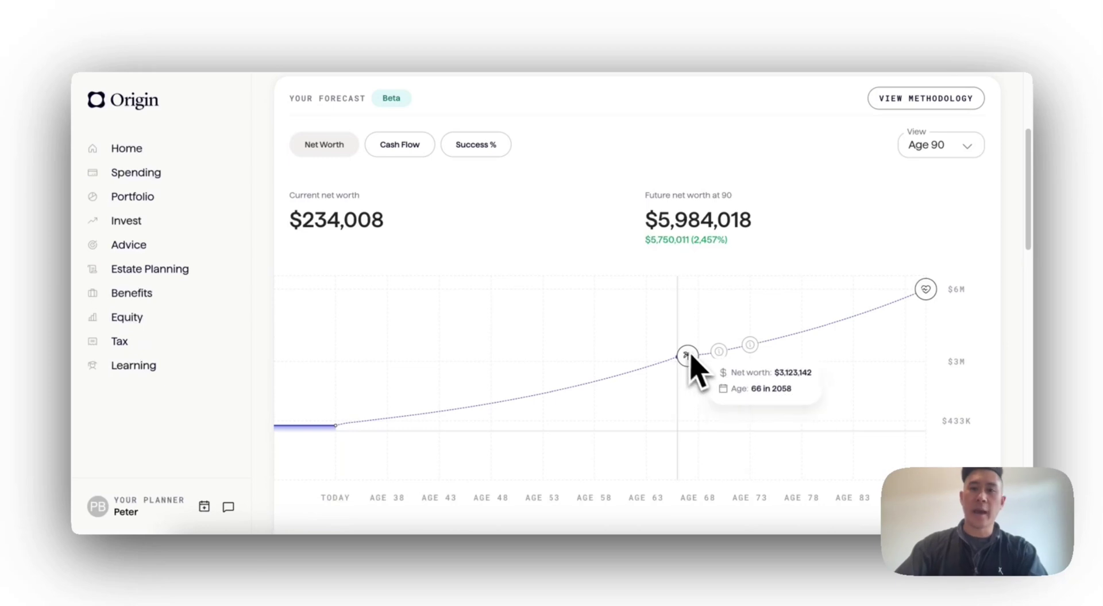
mouse_move(693, 361)
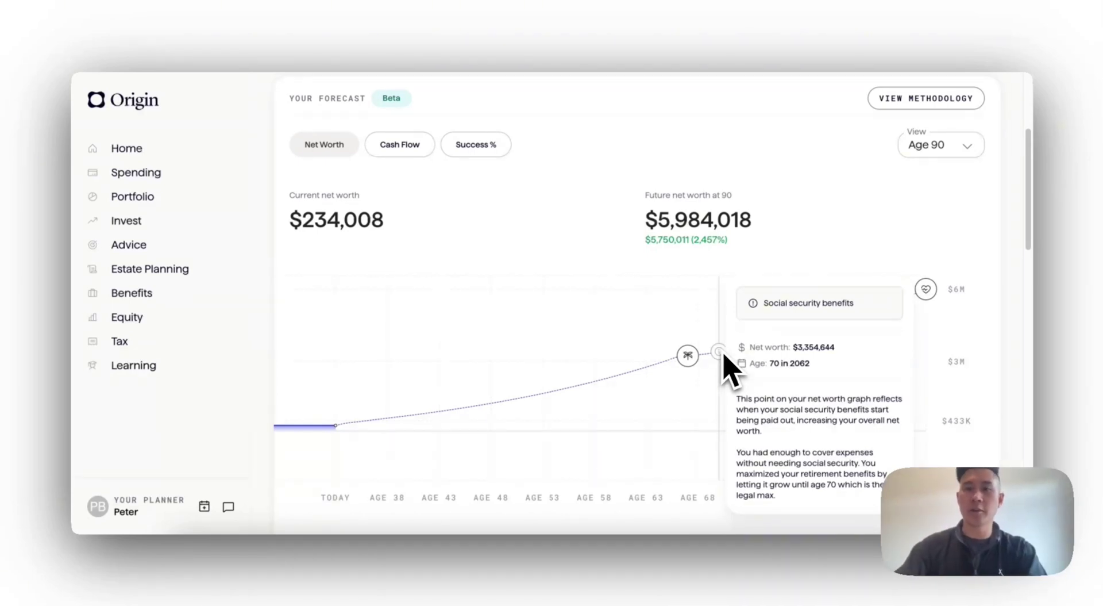
mouse_move(758, 403)
scroll(871, 408, down, 6)
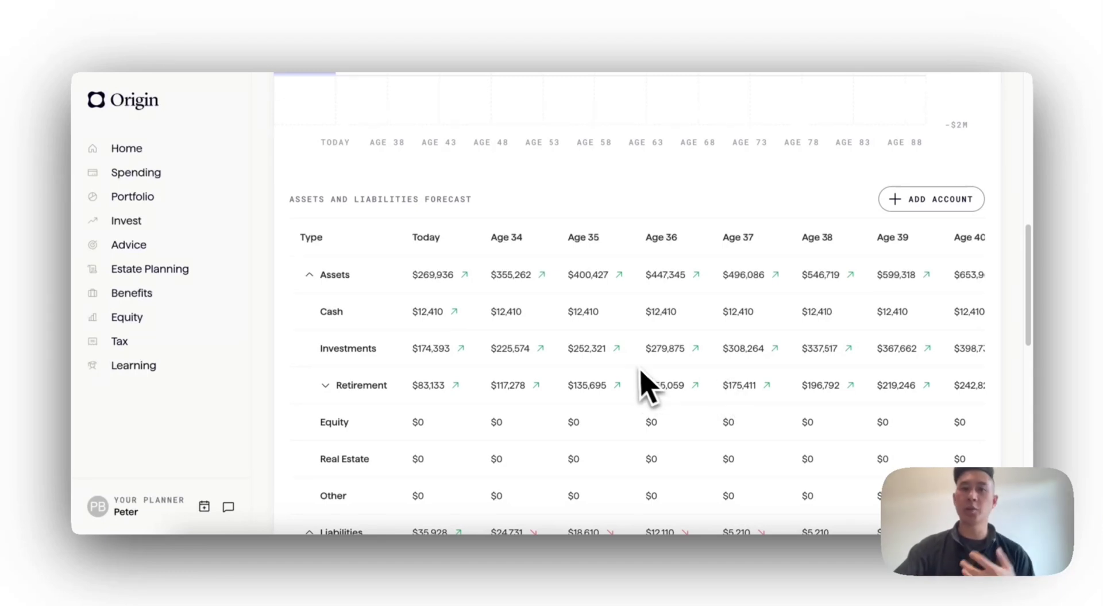
scroll(635, 368, down, 2)
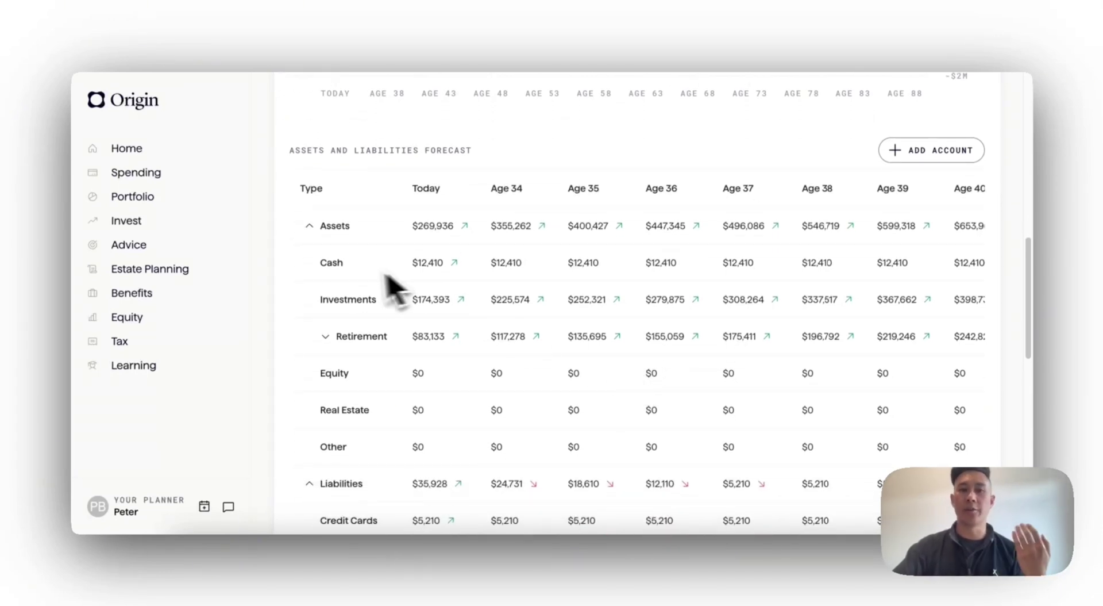
scroll(388, 331, down, 3)
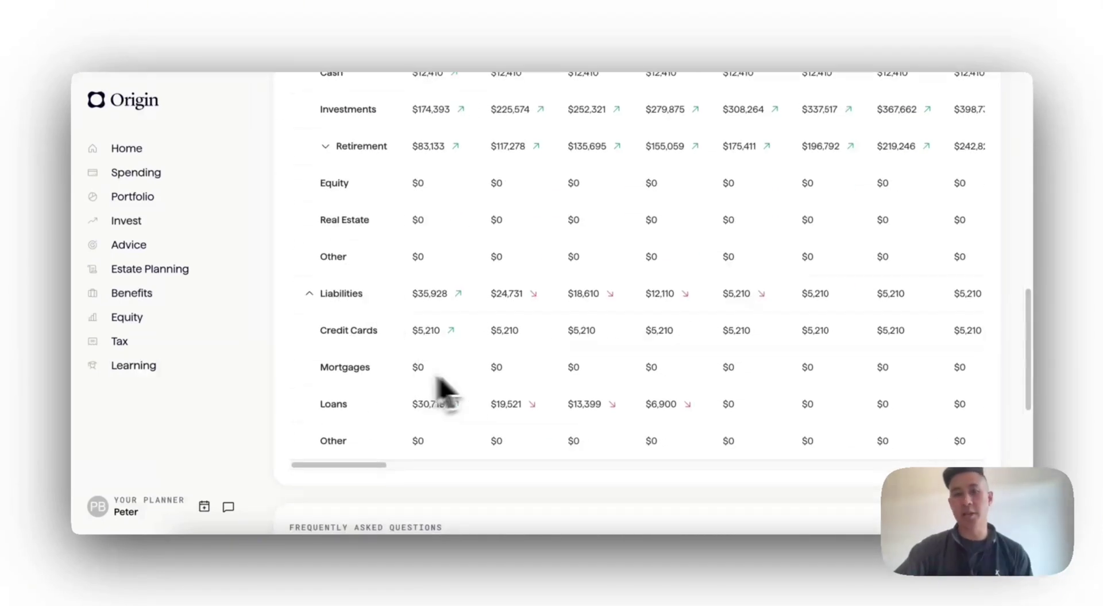
scroll(603, 333, up, 12)
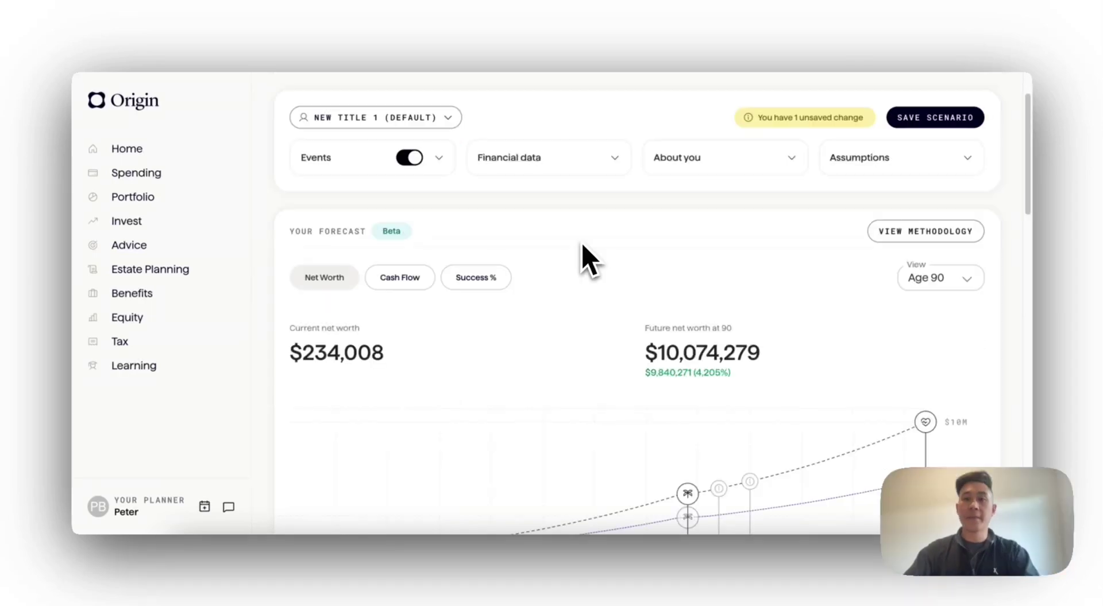
- Add a New Home purchase: $400,000, 20% down, bought 2025, 30-year loan at 6.5%
click(440, 160)
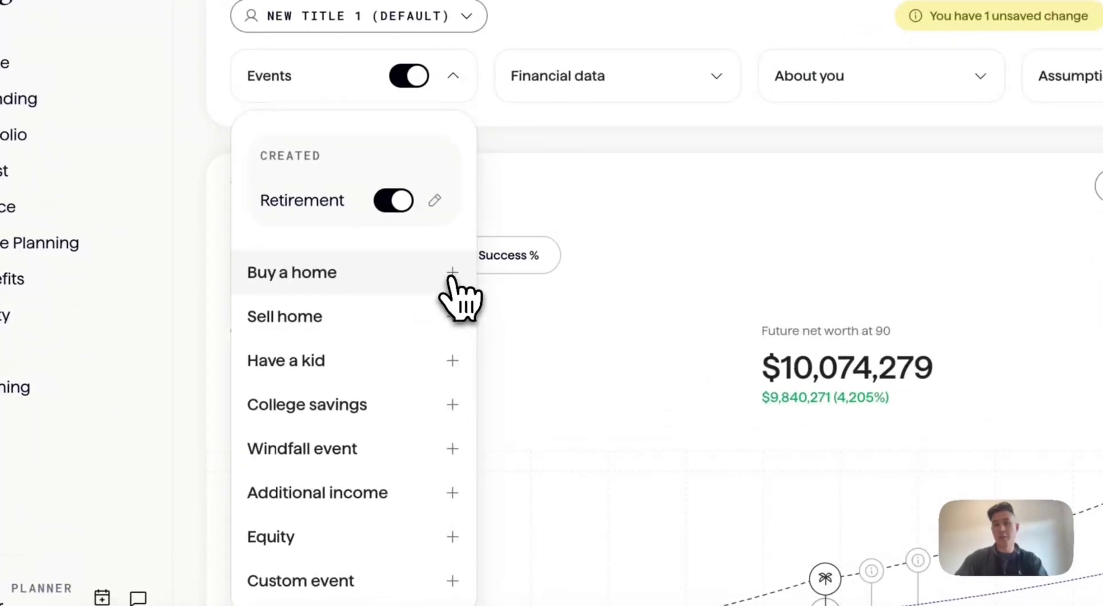
click(453, 281)
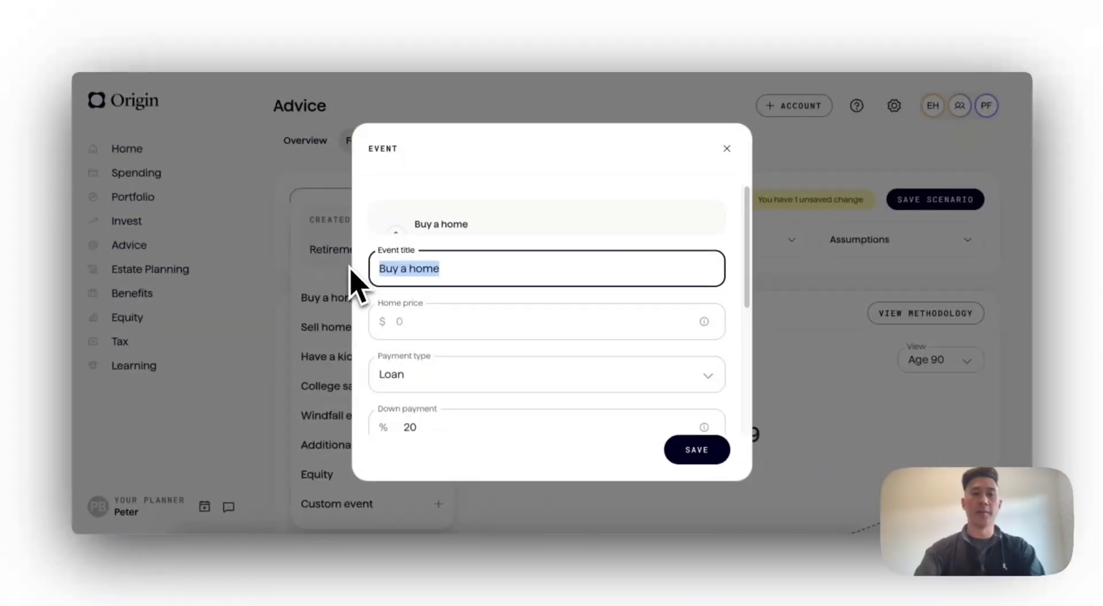
scroll(437, 299, down, 1)
click(463, 288)
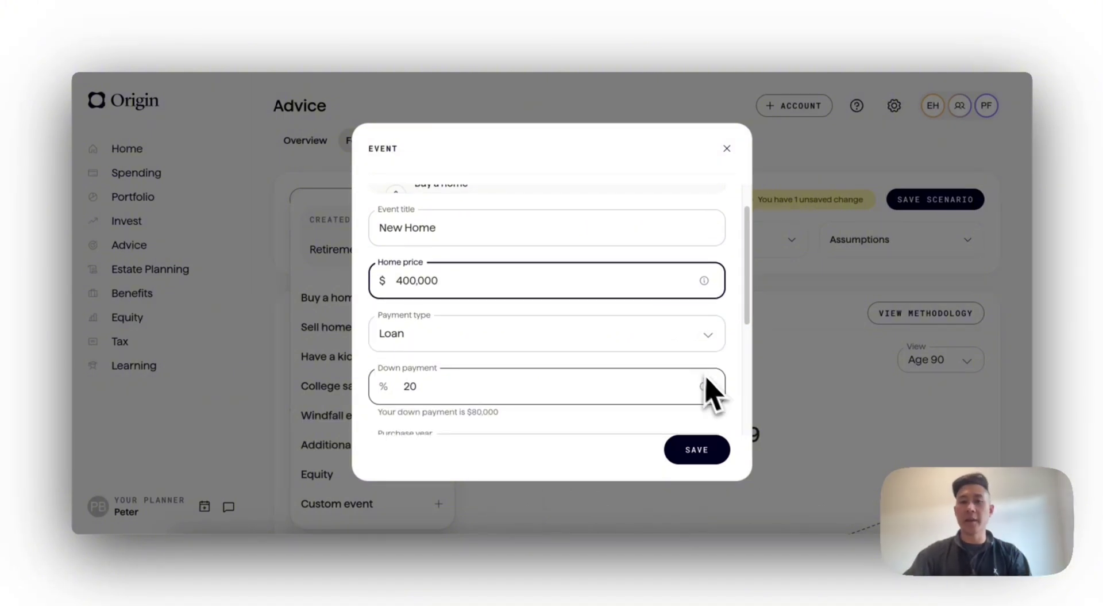
scroll(724, 374, down, 1)
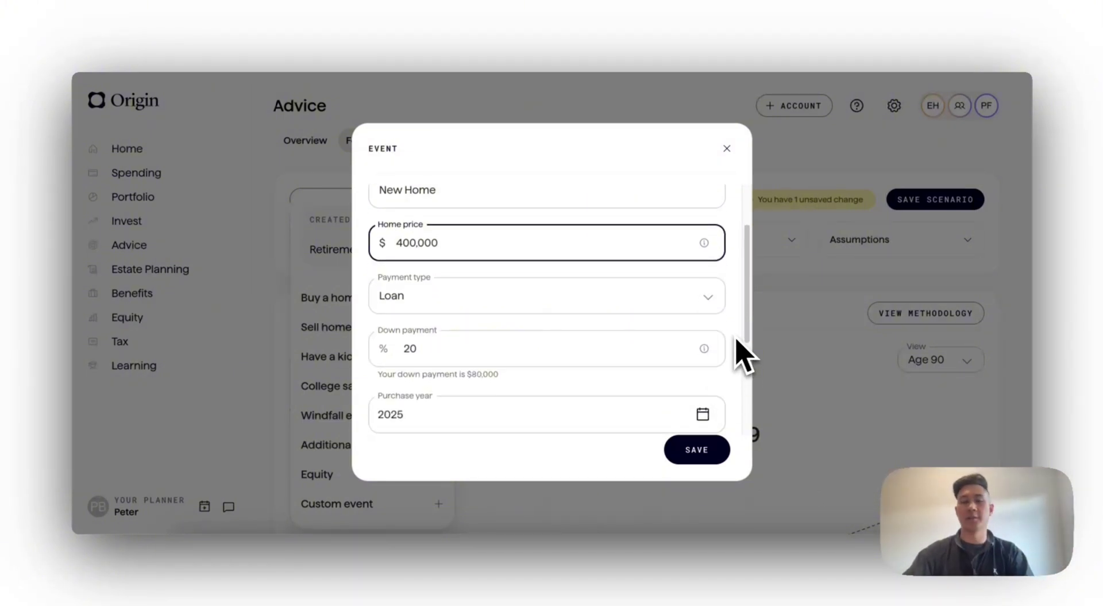
scroll(743, 357, down, 1)
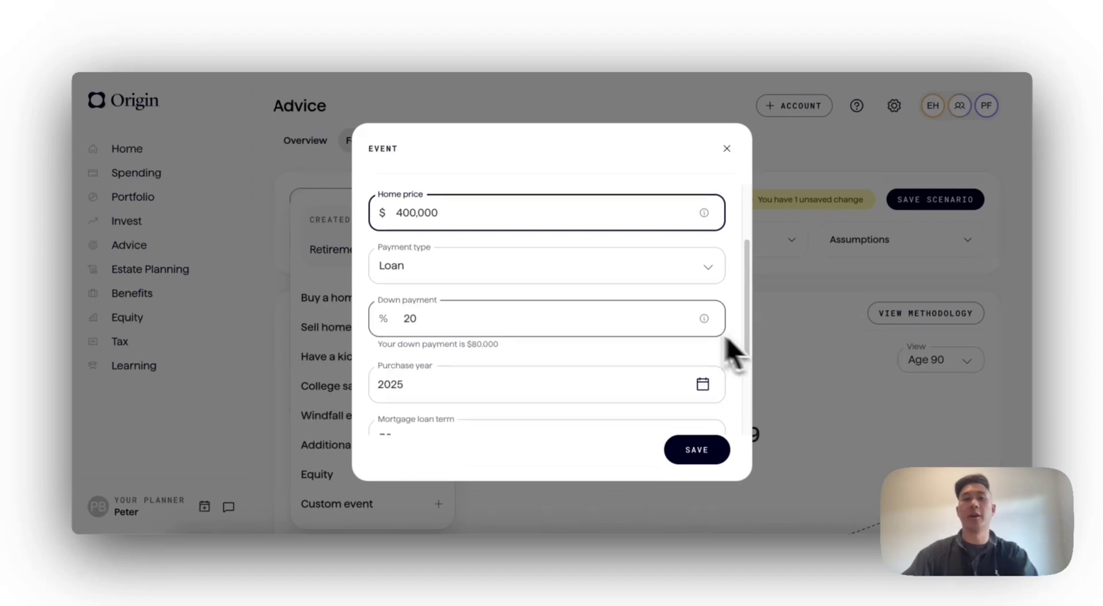
scroll(560, 348, down, 3)
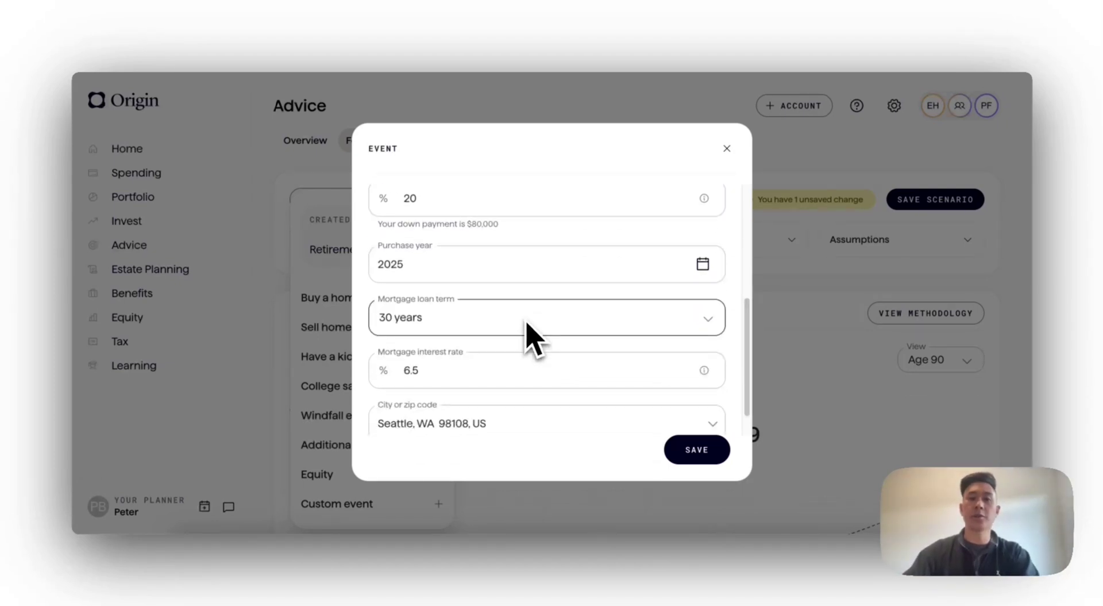
scroll(532, 339, down, 1)
click(703, 337)
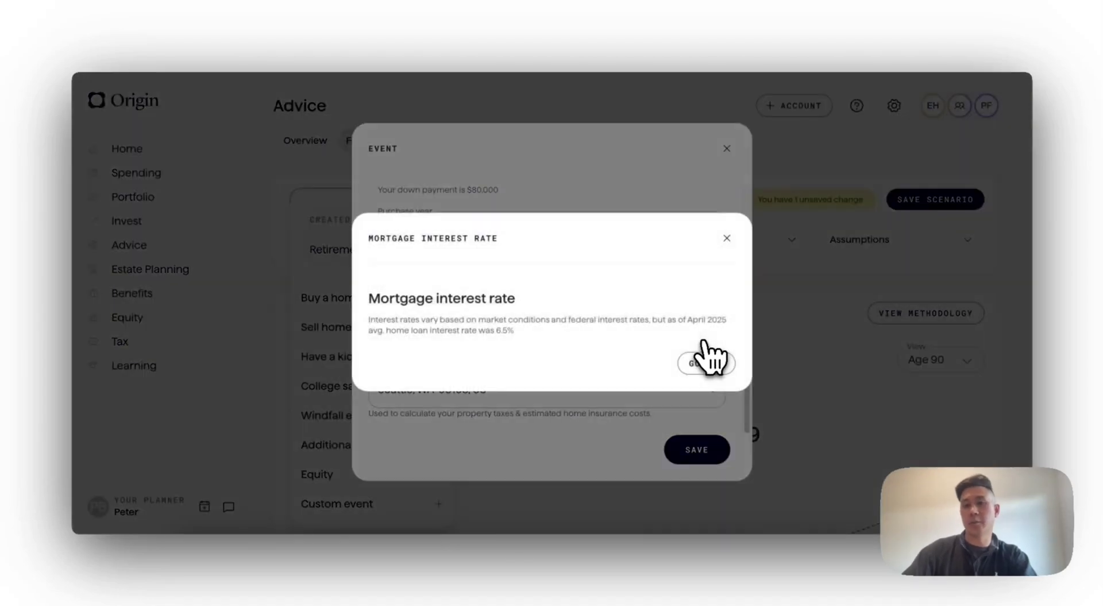
click(727, 239)
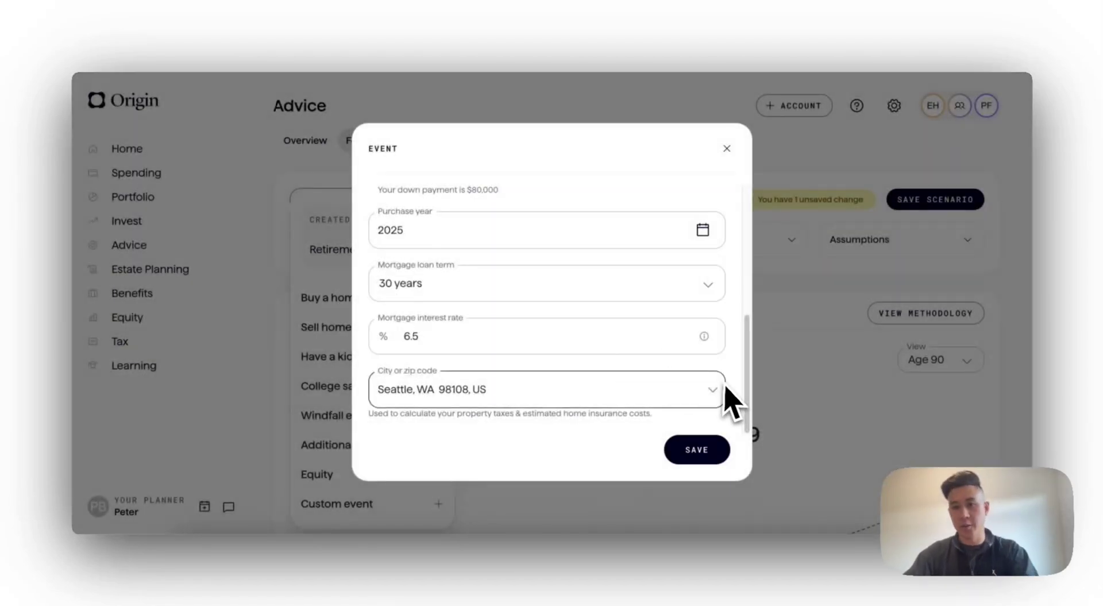
- Save the New Home event and close the Events list
click(698, 451)
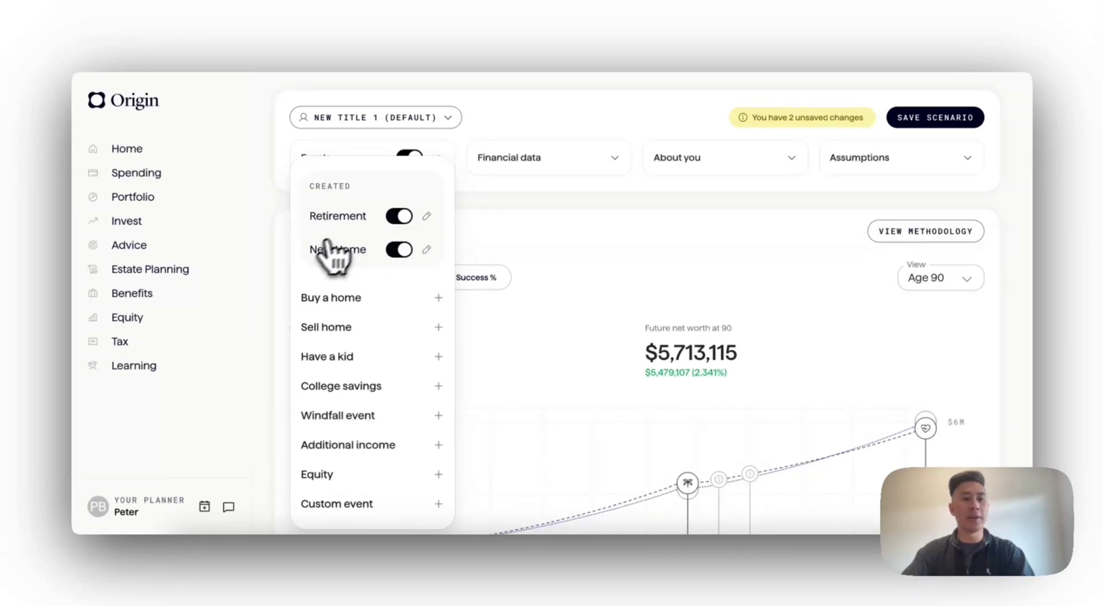
click(644, 252)
scroll(793, 192, up, 1)
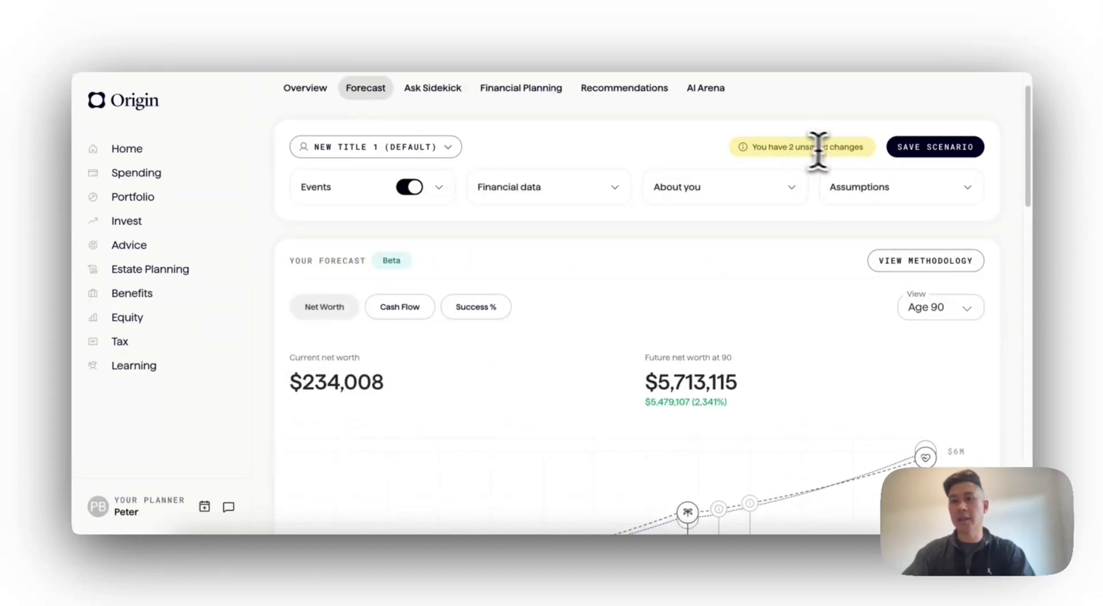
- Save the forecast scenario, which now projects $5,984,018 net worth at age 90
scroll(776, 333, down, 5)
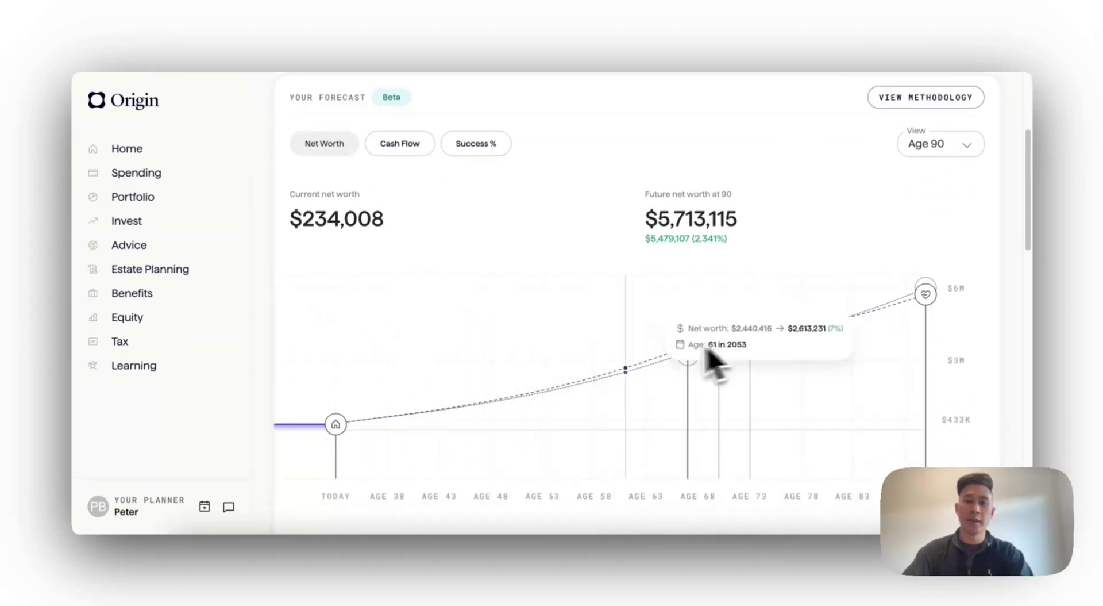
scroll(823, 274, up, 5)
scroll(821, 273, up, 1)
click(935, 177)
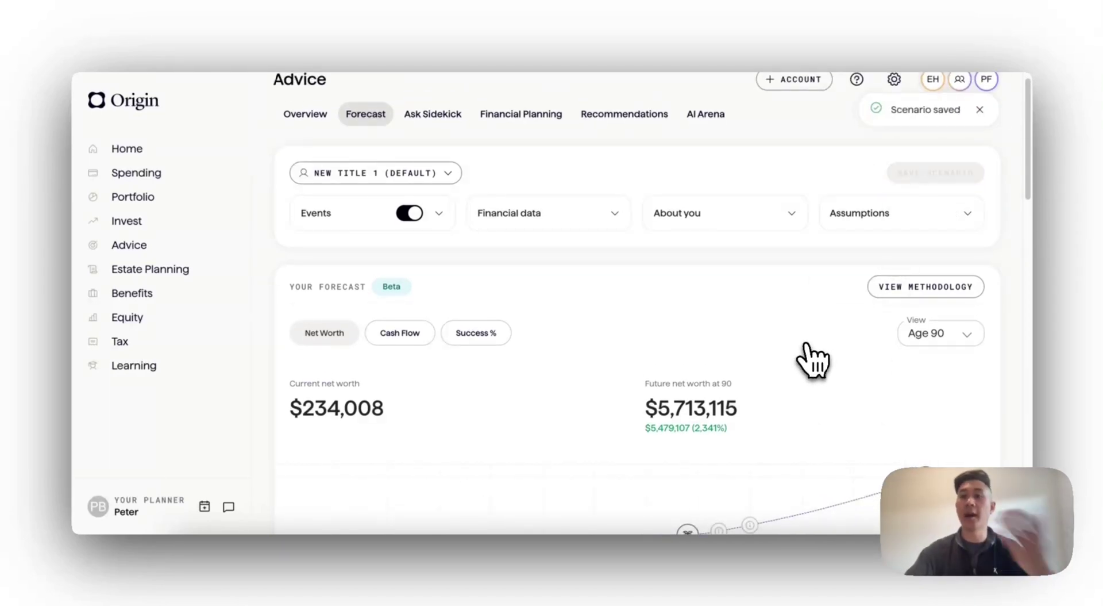
scroll(812, 361, down, 7)
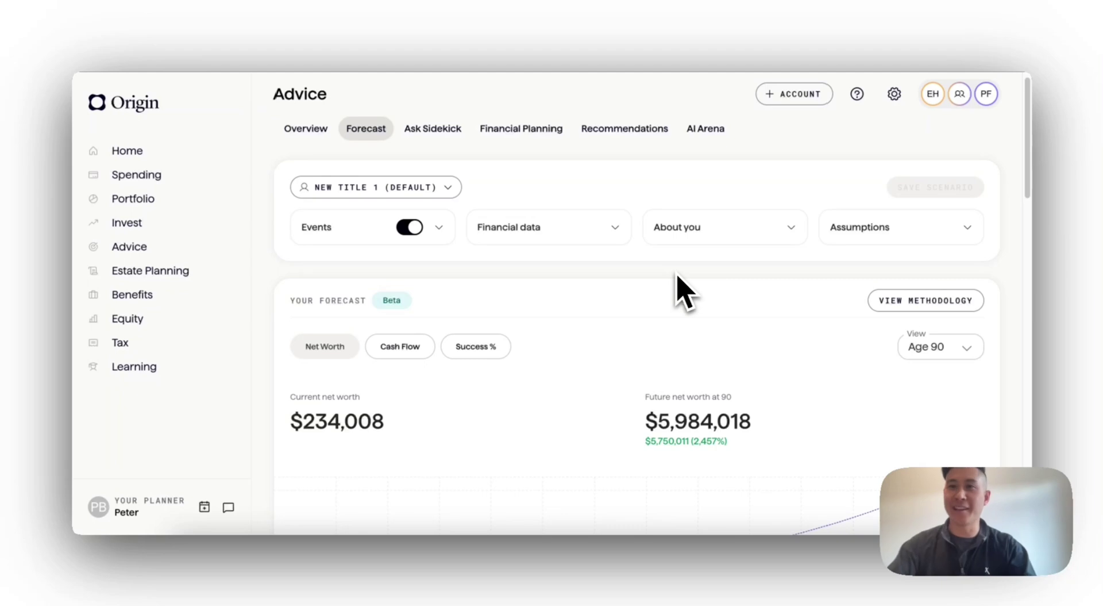
- Change the Total amount / mo expenses to $5,000 and save it
click(618, 239)
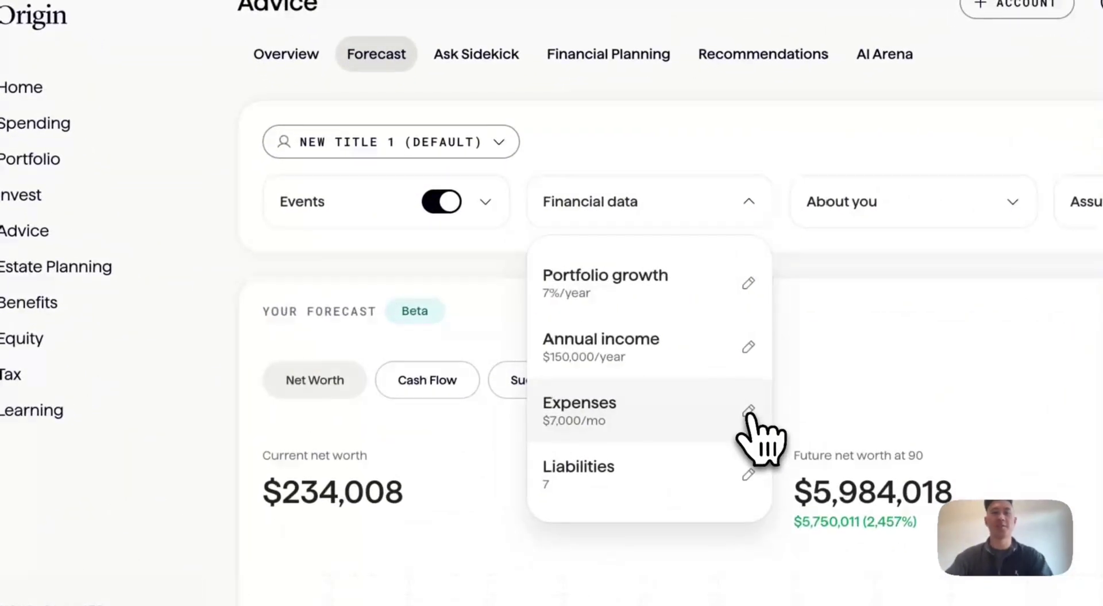
click(750, 413)
drag(688, 428, 443, 419)
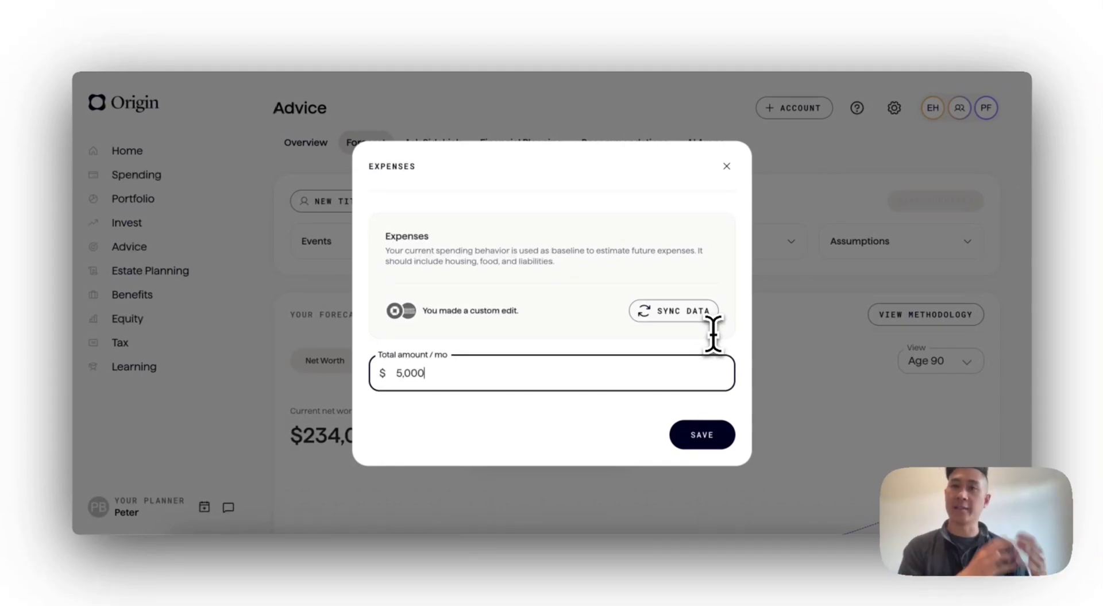
click(679, 311)
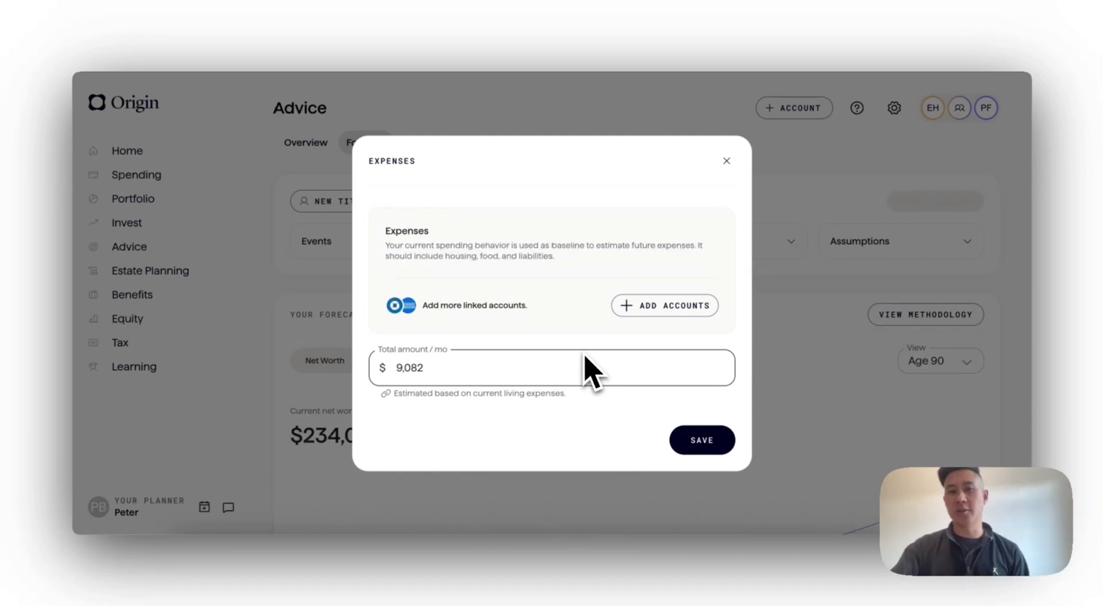
click(431, 371)
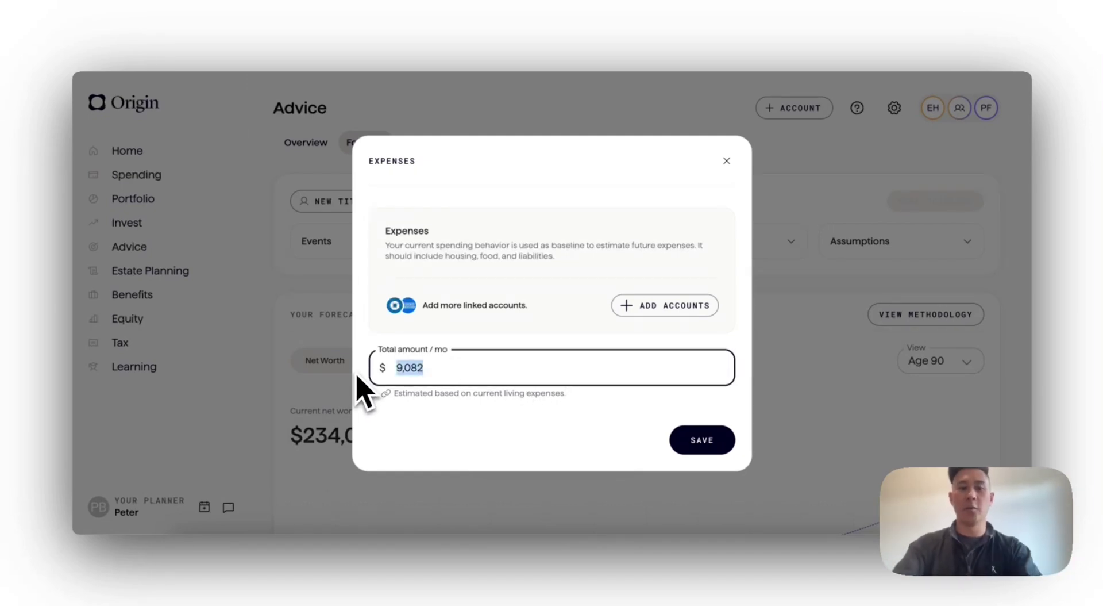
text(50)
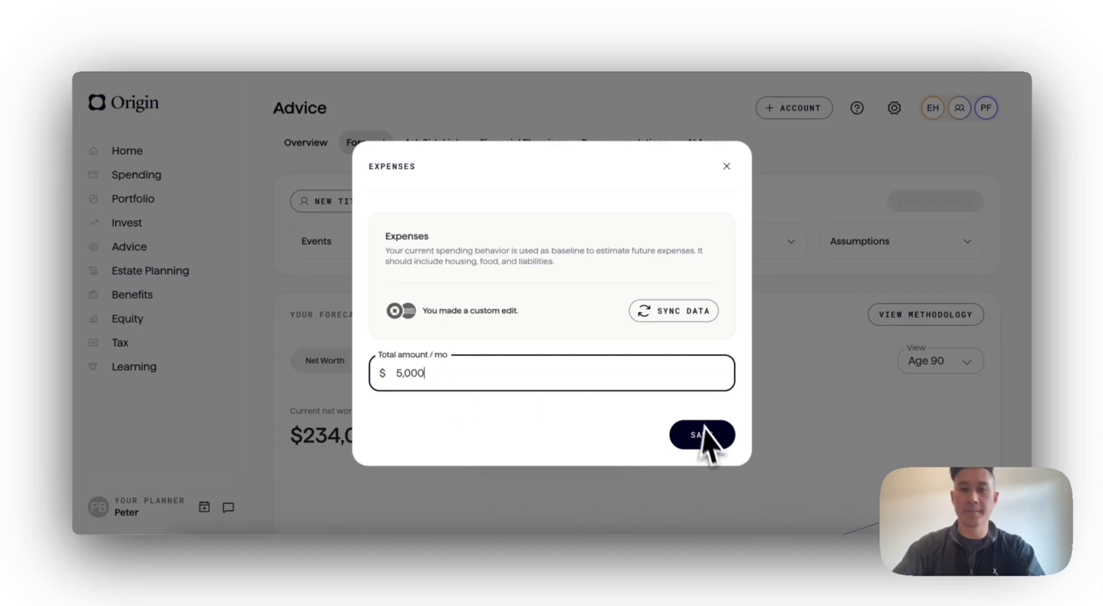
click(702, 436)
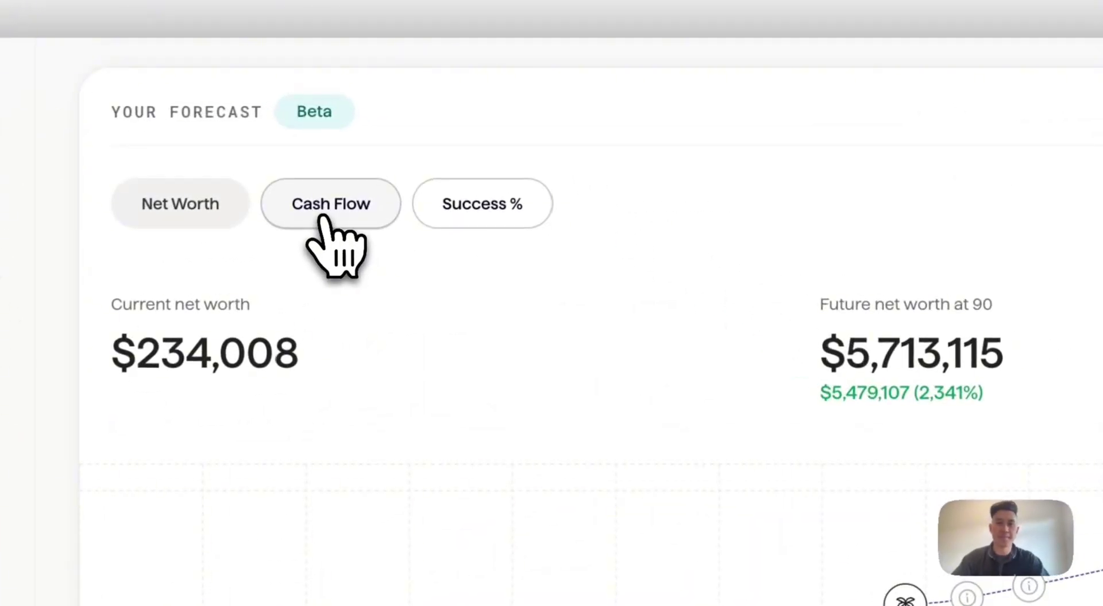
- Switch Your Forecast to Cash Flow and review the $27,228 and -$50,254 yearly averages
click(322, 217)
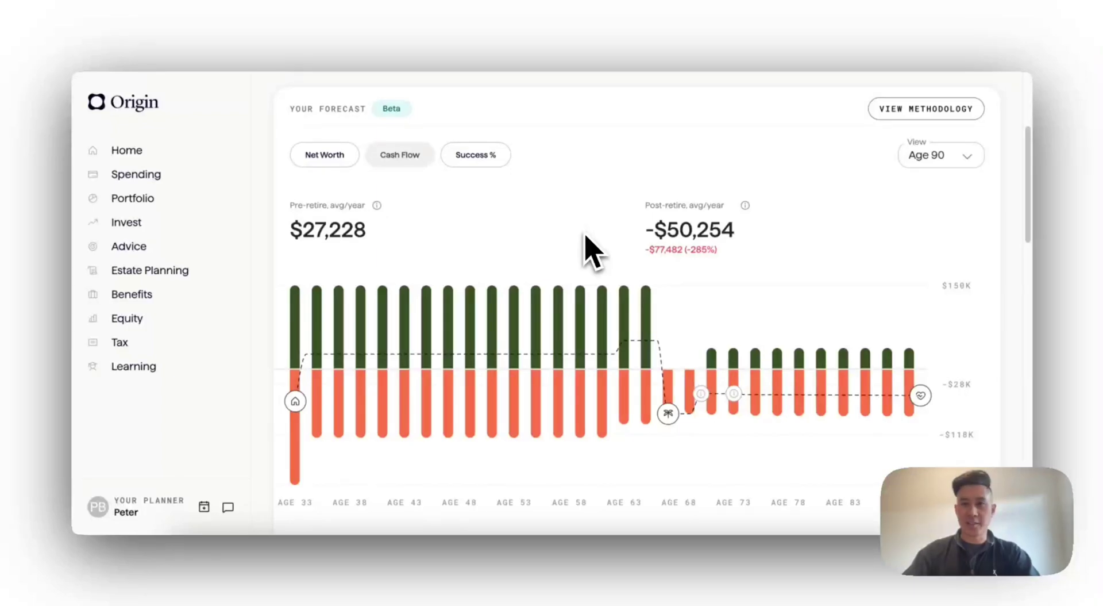
scroll(594, 227, up, 3)
scroll(574, 184, down, 3)
scroll(451, 345, down, 1)
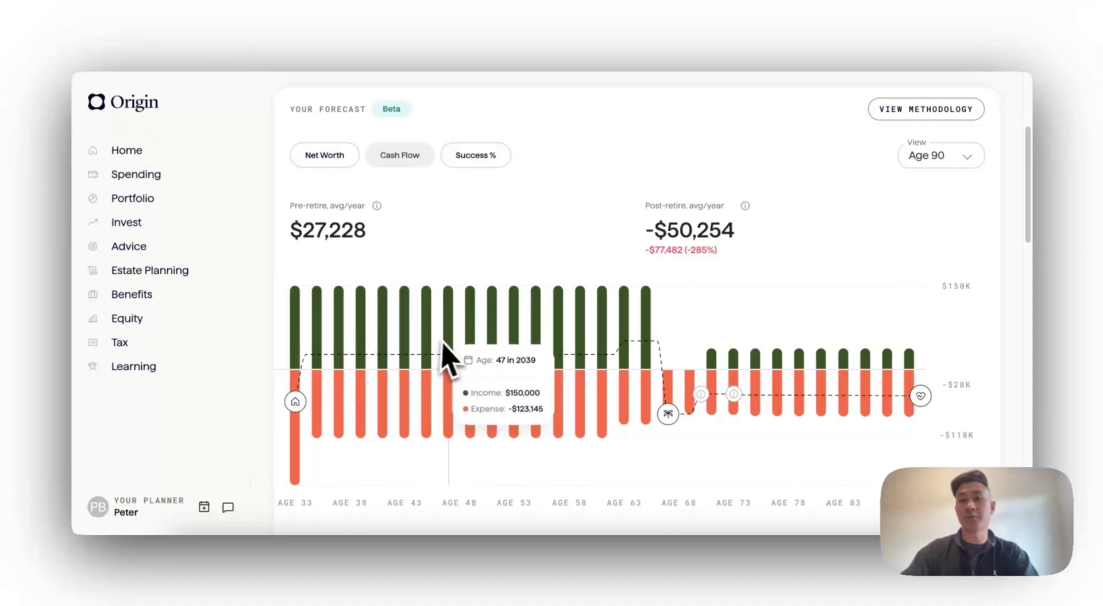
scroll(479, 236, down, 2)
scroll(402, 207, up, 1)
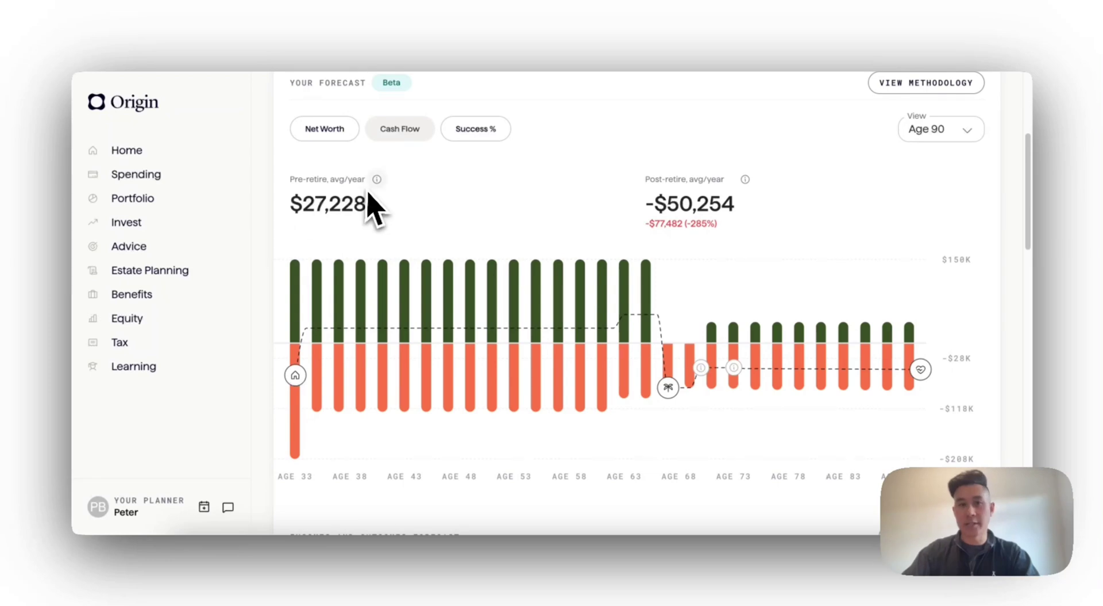
drag(290, 179, 327, 179)
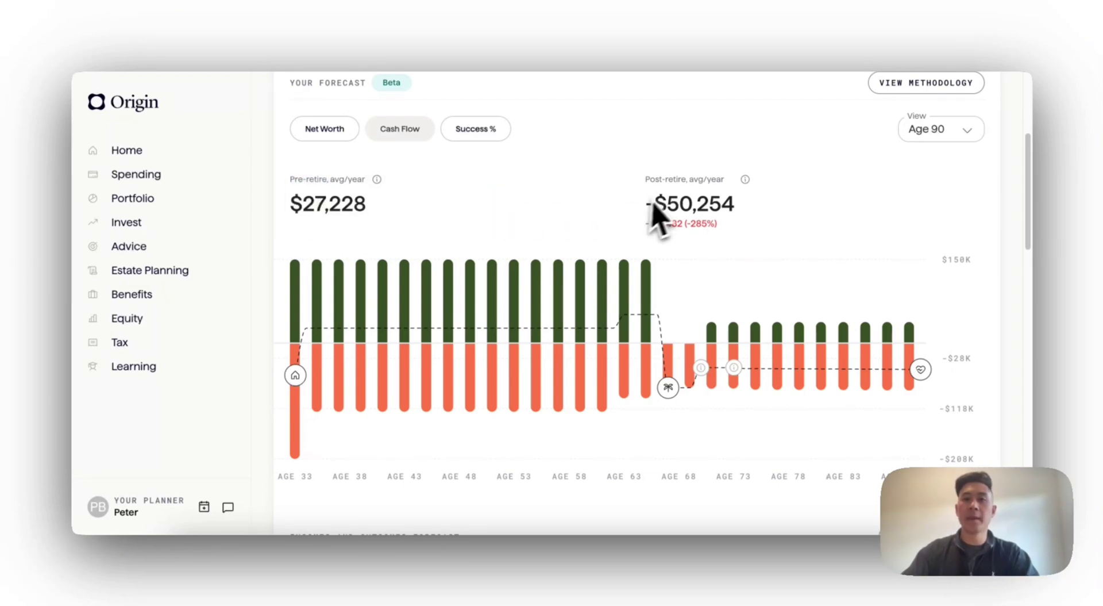
drag(645, 203, 743, 211)
click(745, 213)
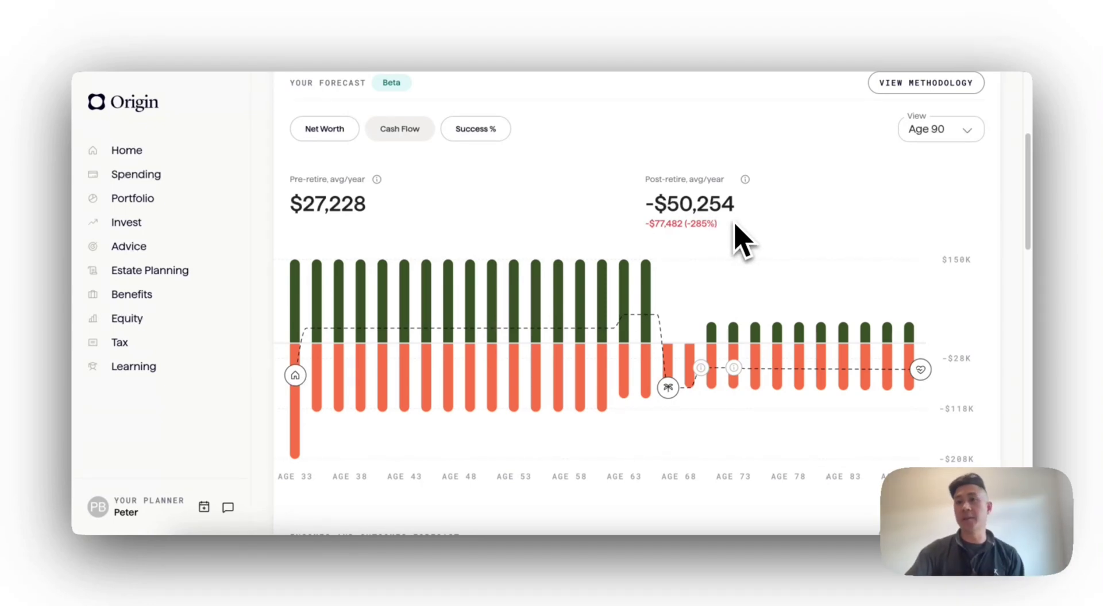
scroll(737, 228, down, 10)
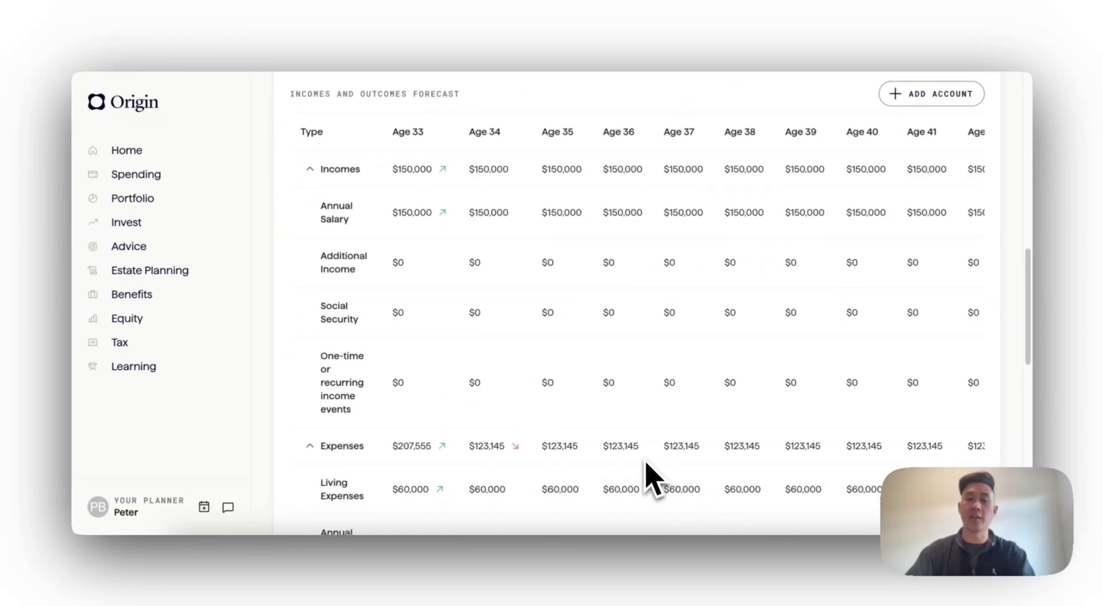
scroll(647, 466, up, 10)
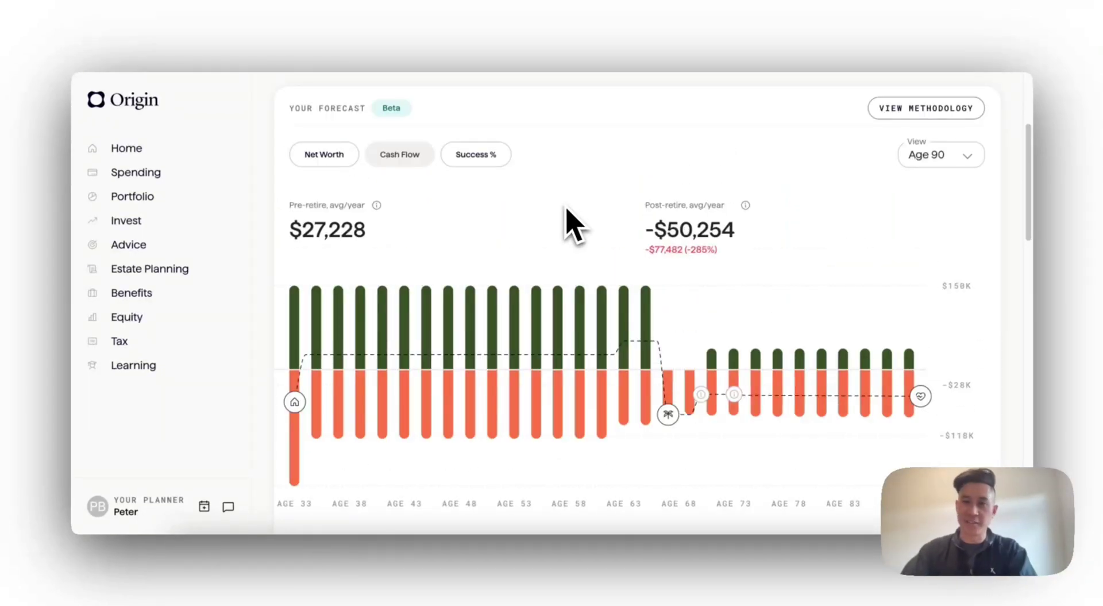
- Switch Your Forecast to Success %, showing 100% success and a $2,300,329 median at 90
click(475, 155)
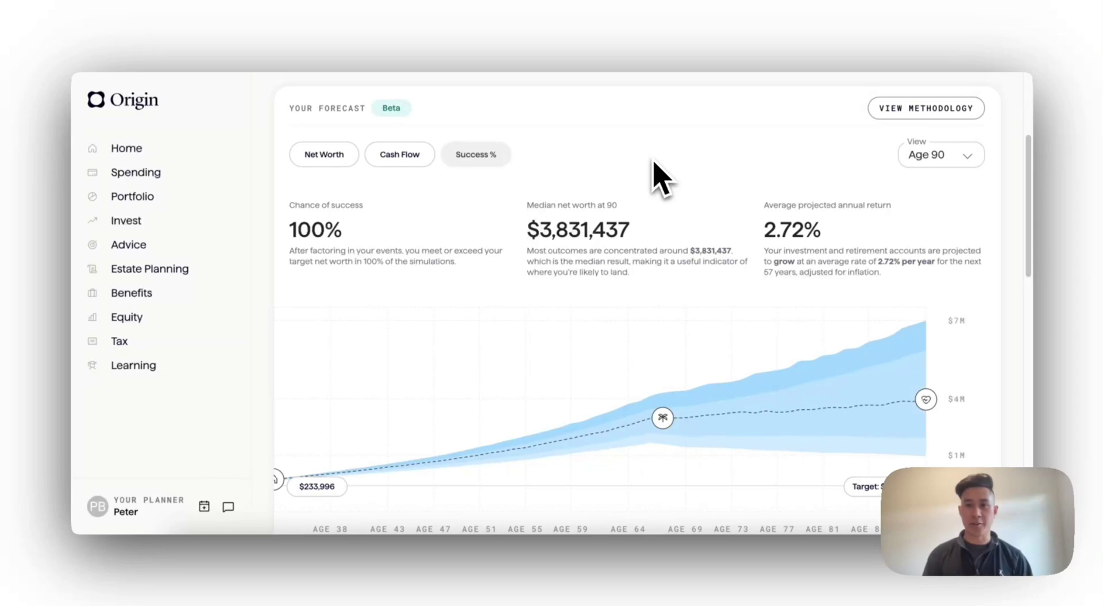
scroll(661, 179, up, 2)
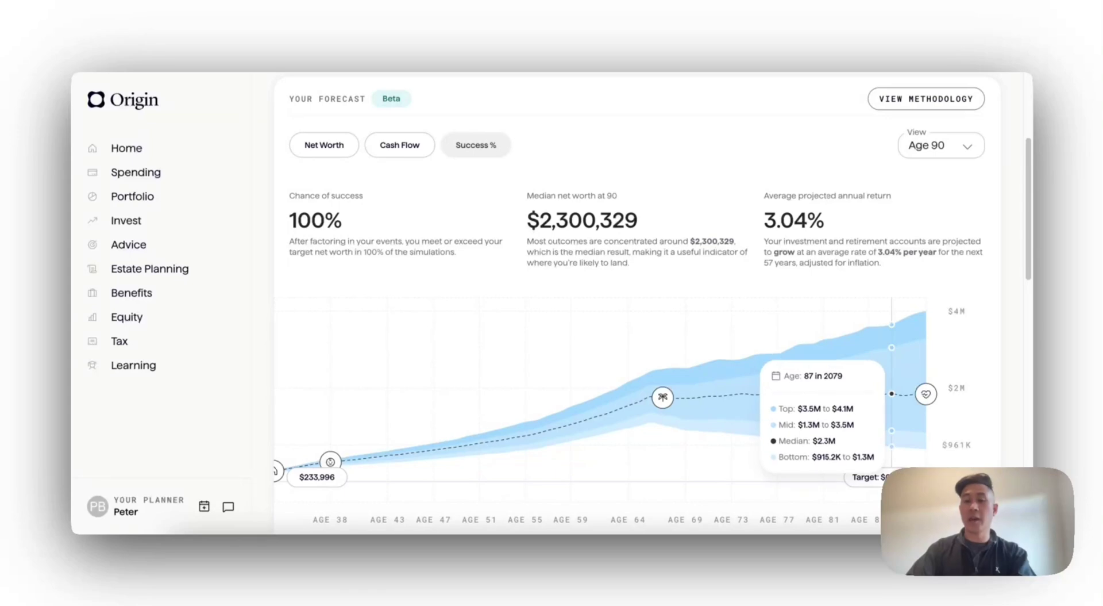
scroll(868, 390, up, 3)
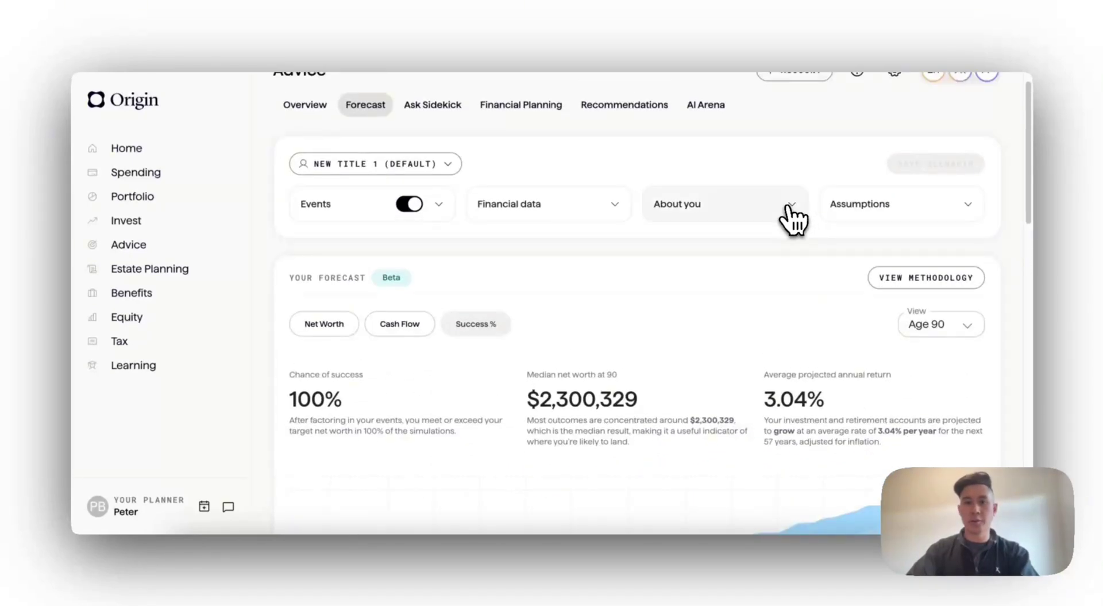
- Set the About you Net worth target to $4,000,000 and save it
click(789, 206)
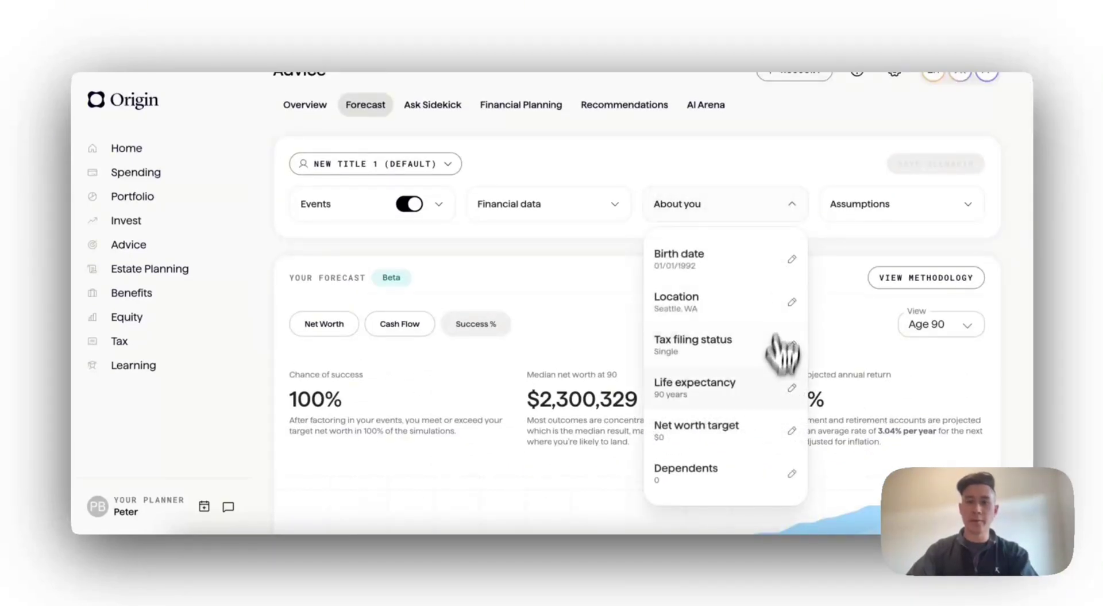
click(737, 440)
scroll(506, 382, down, 3)
click(470, 387)
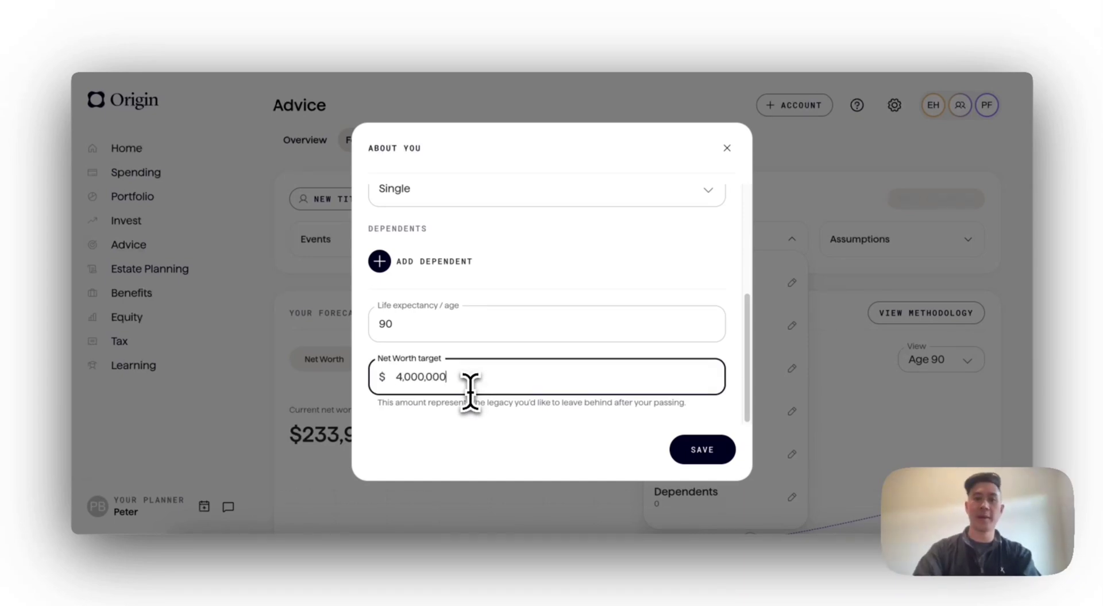
click(704, 453)
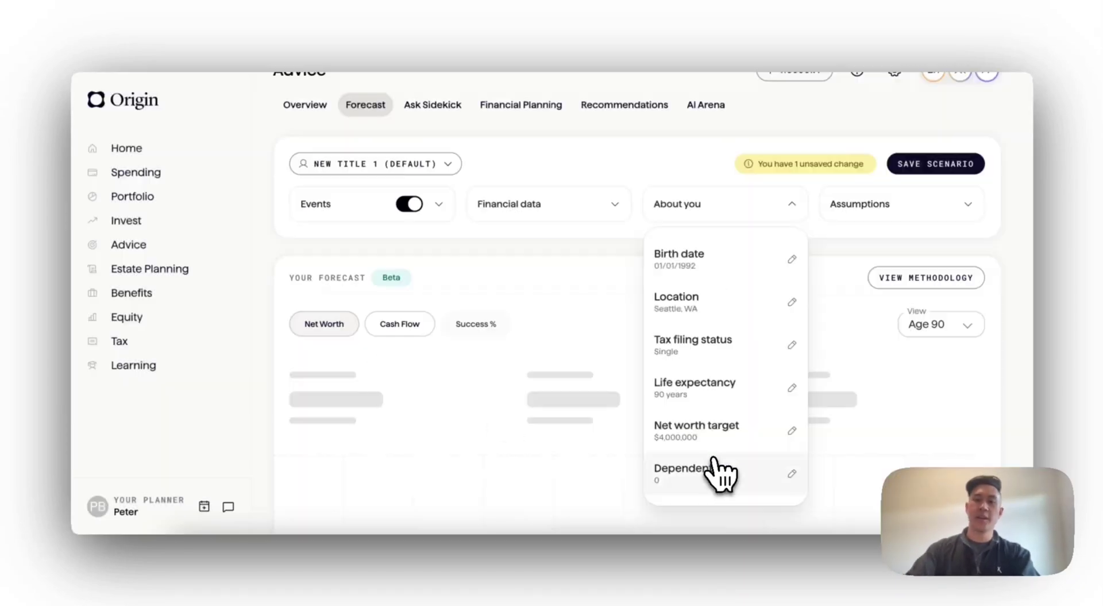
click(854, 276)
scroll(850, 293, down, 3)
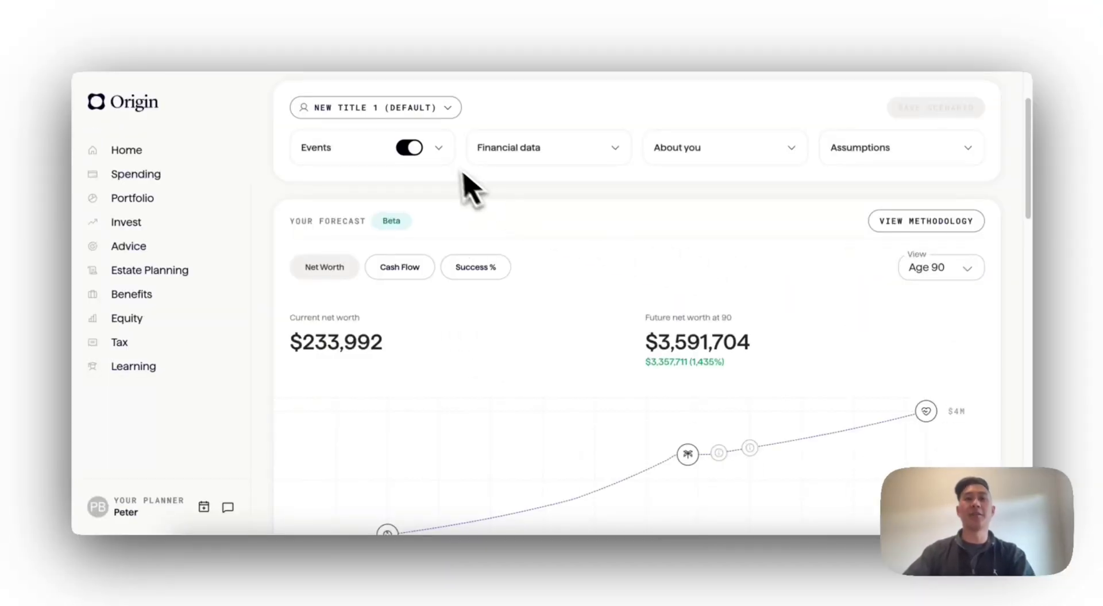
- Return Your Forecast to Success %, now reading 100% success and a $2,300,306 median
click(438, 148)
click(600, 158)
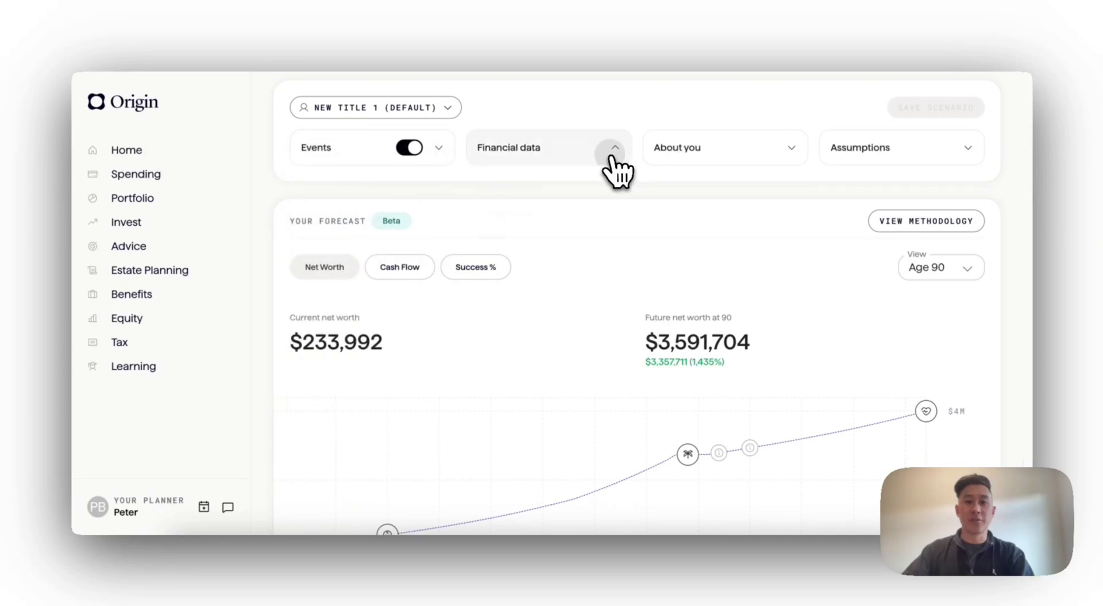
click(737, 155)
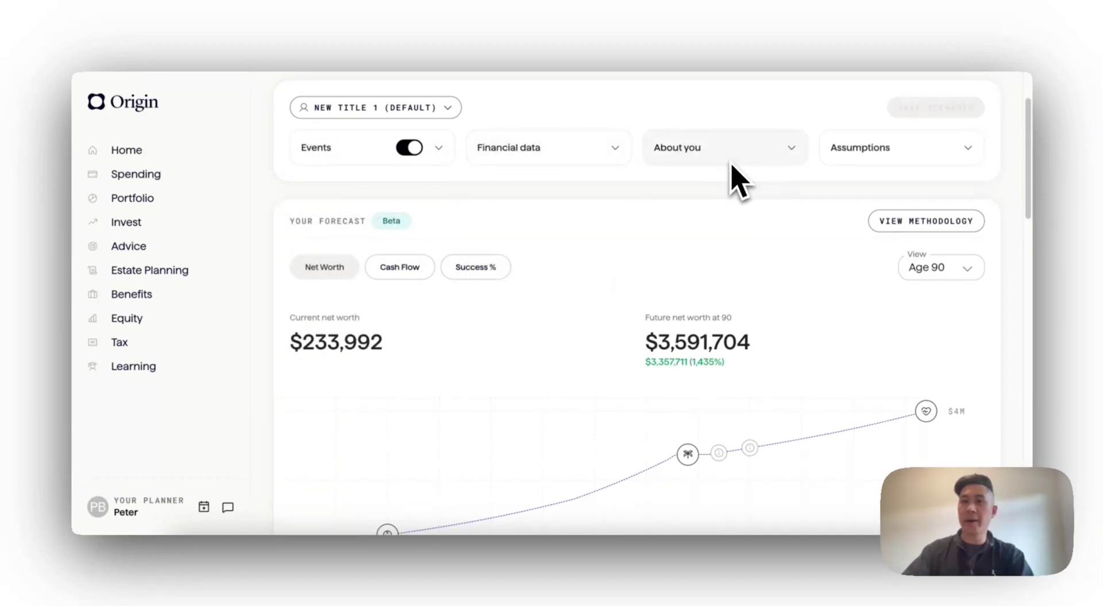
scroll(712, 224, down, 3)
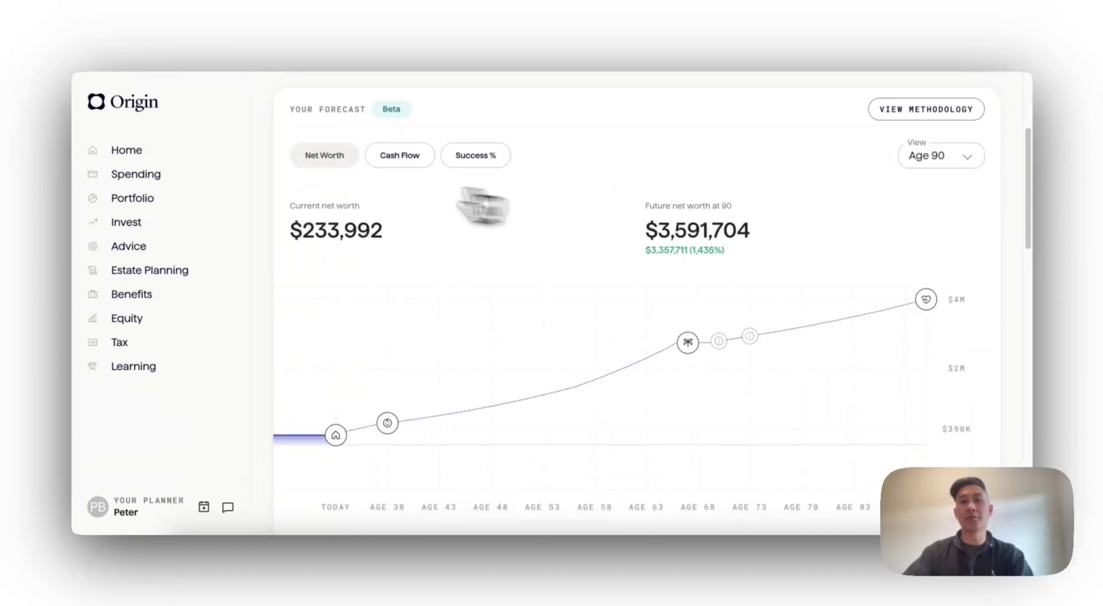
click(409, 158)
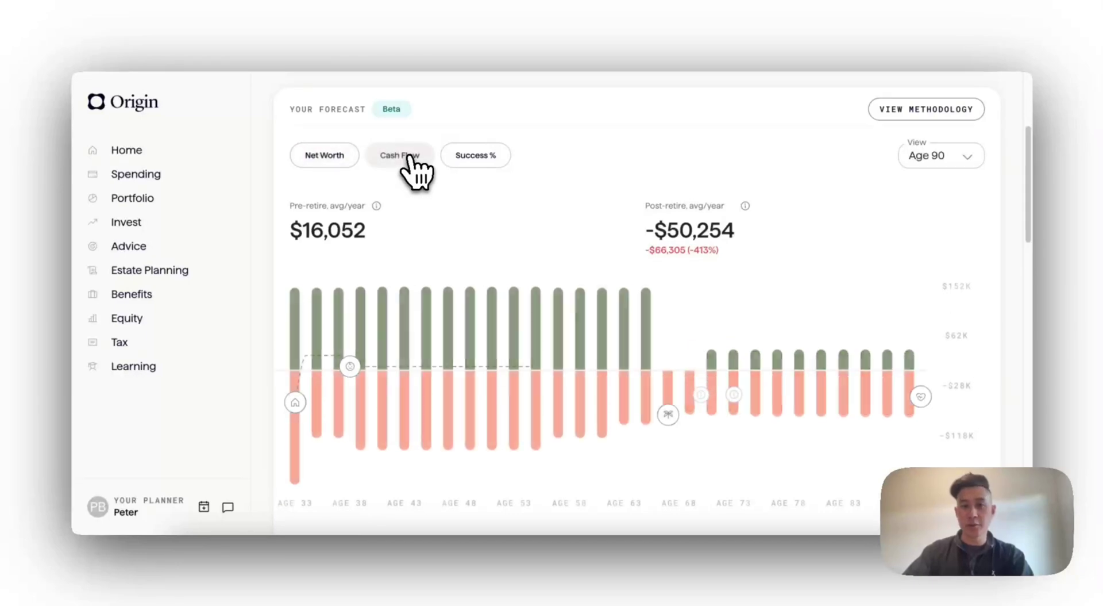
click(467, 172)
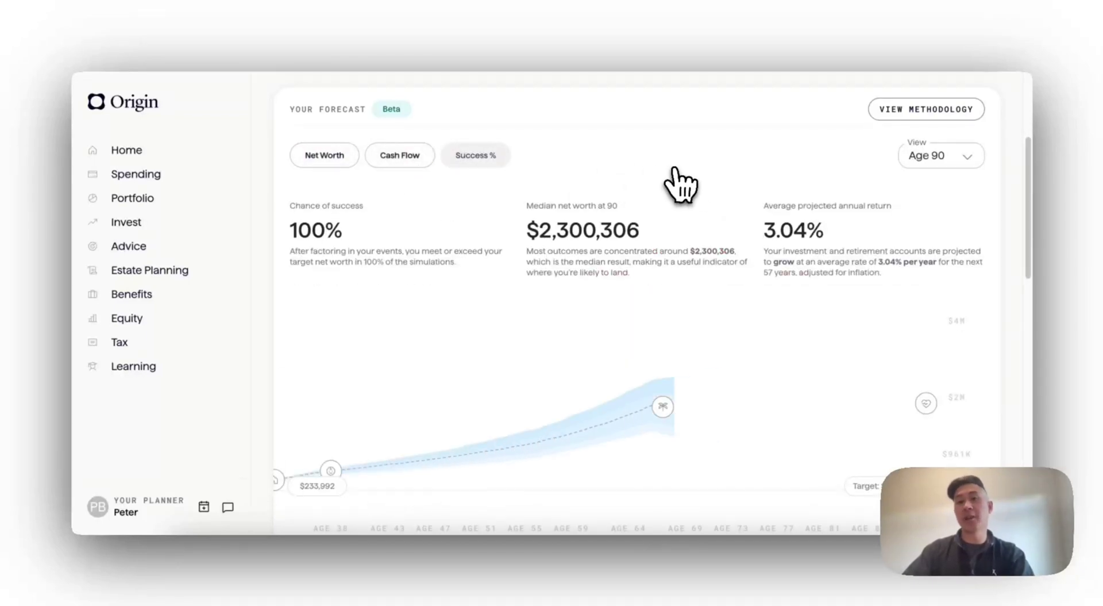